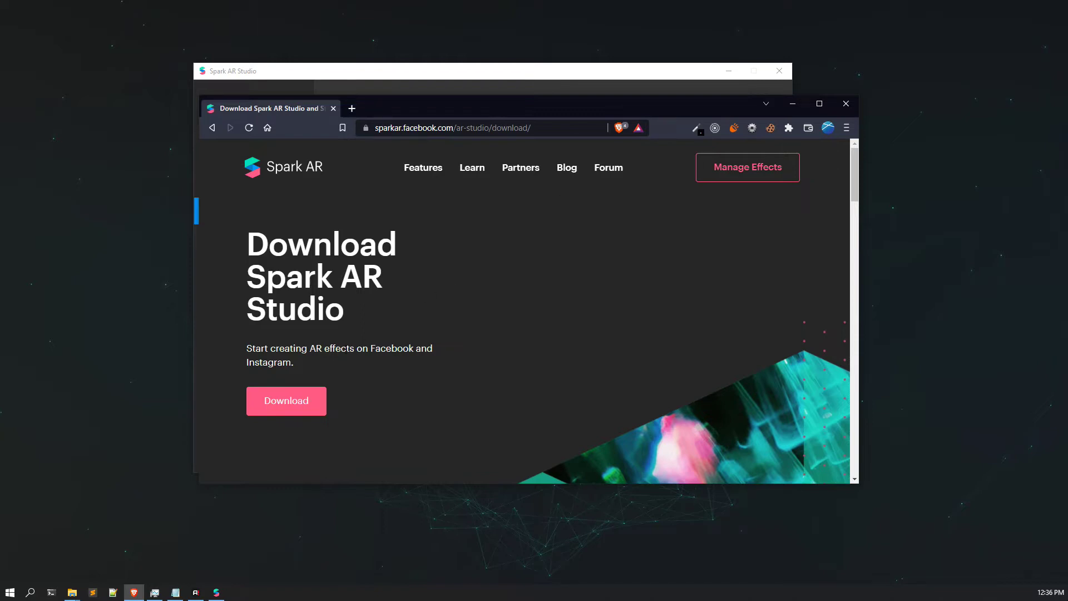
# Step: Start the Spark AR Studio download, minimize Brave and reposition the Spark AR Studio window
pyautogui.click(293, 401)
pyautogui.click(793, 104)
pyautogui.moveTo(493, 77); pyautogui.dragTo(518, 85)
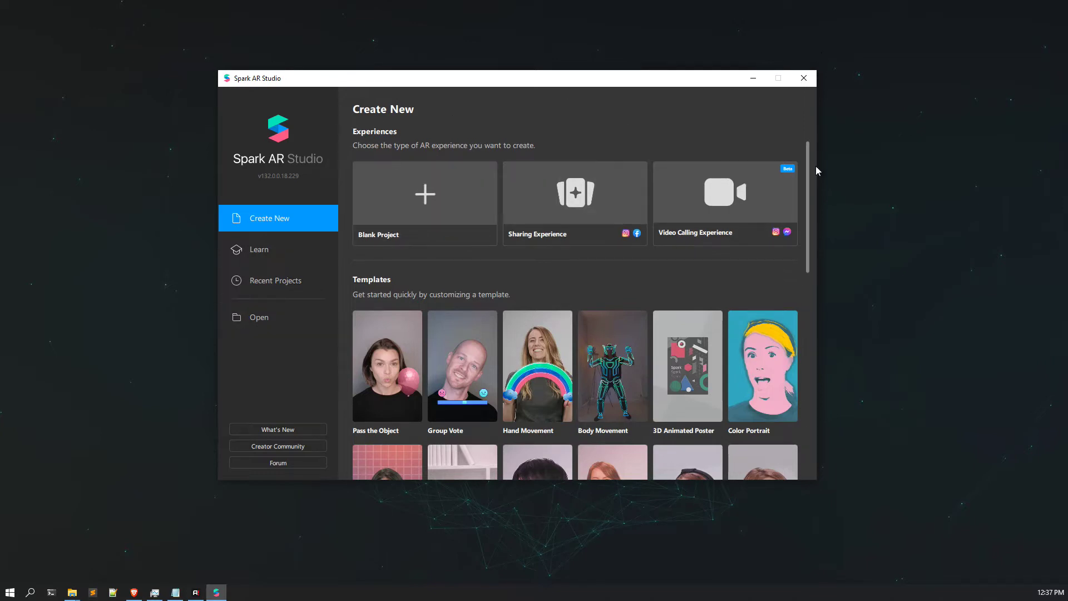
# Step: Scroll down and back up through the Create New templates
pyautogui.scroll(-1, 781, 188)
pyautogui.scroll(-10, 780, 187)
pyautogui.scroll(4, 754, 250)
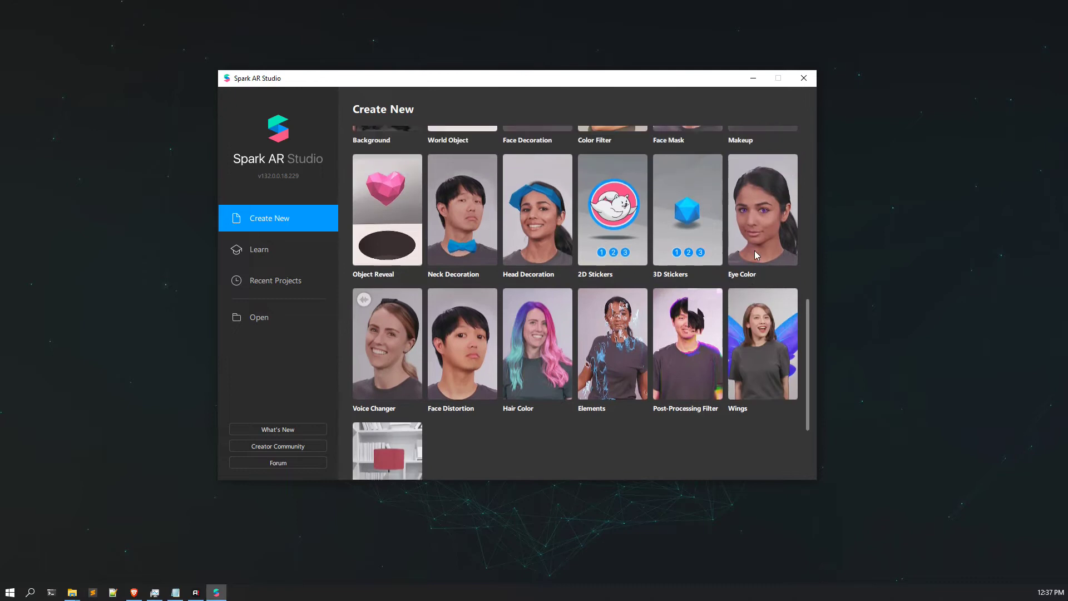
pyautogui.scroll(5, 756, 251)
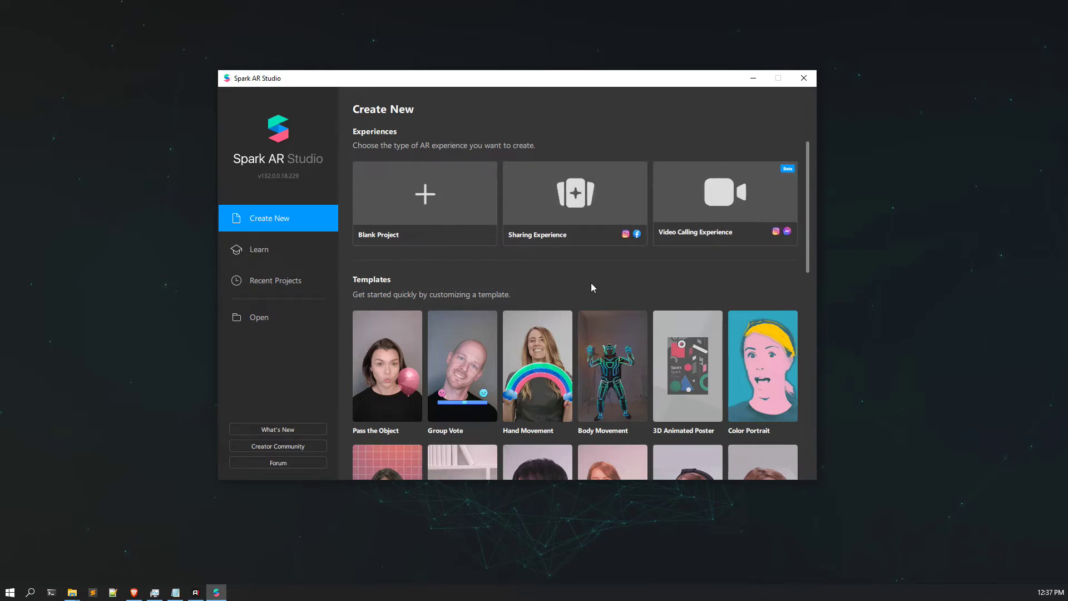
pyautogui.scroll(-1, 493, 277)
pyautogui.scroll(1, 493, 275)
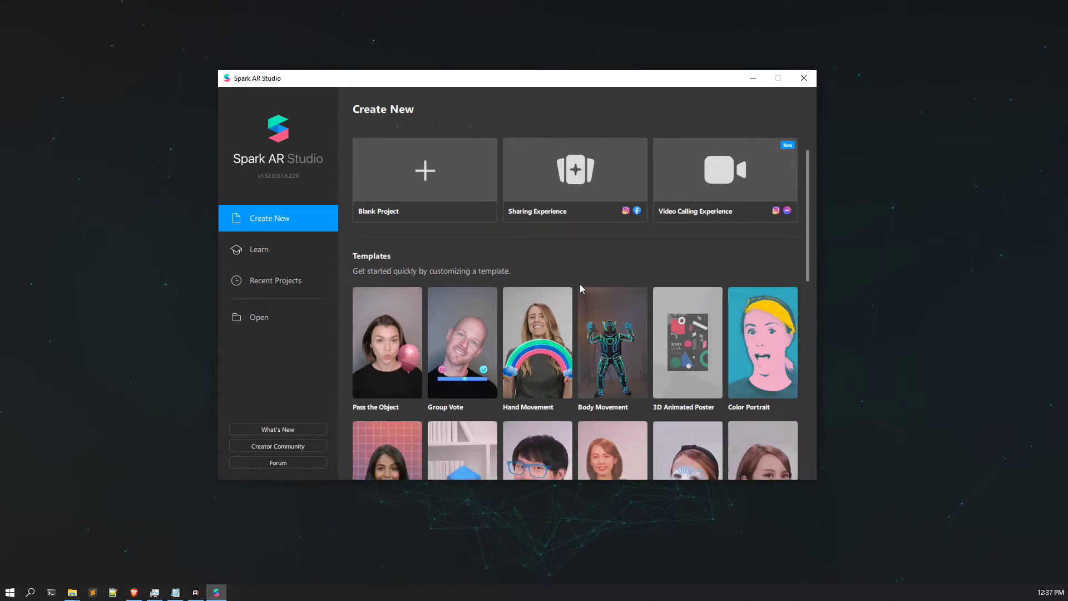
pyautogui.scroll(-2, 580, 284)
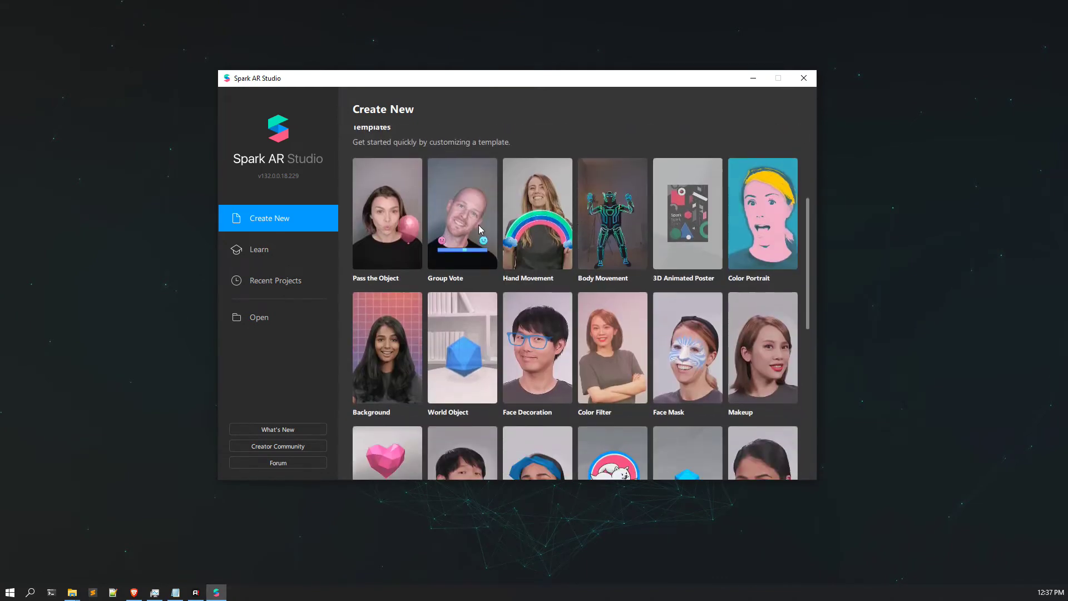
pyautogui.moveTo(478, 228)
pyautogui.moveTo(647, 208)
pyautogui.scroll(-2, 634, 287)
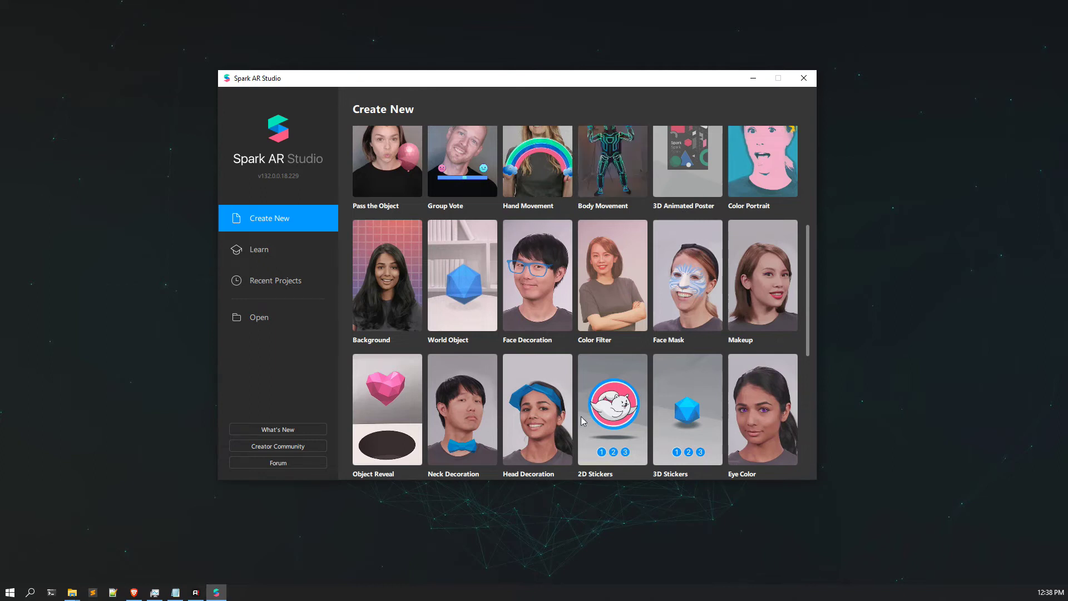
pyautogui.scroll(-2, 571, 404)
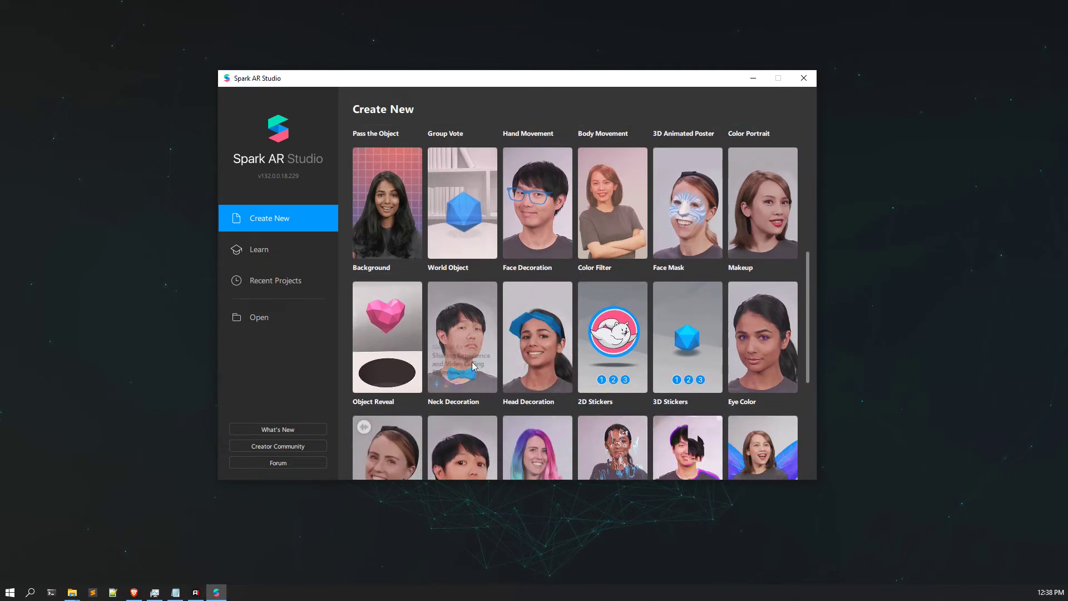
pyautogui.scroll(-3, 570, 319)
pyautogui.scroll(-1, 568, 319)
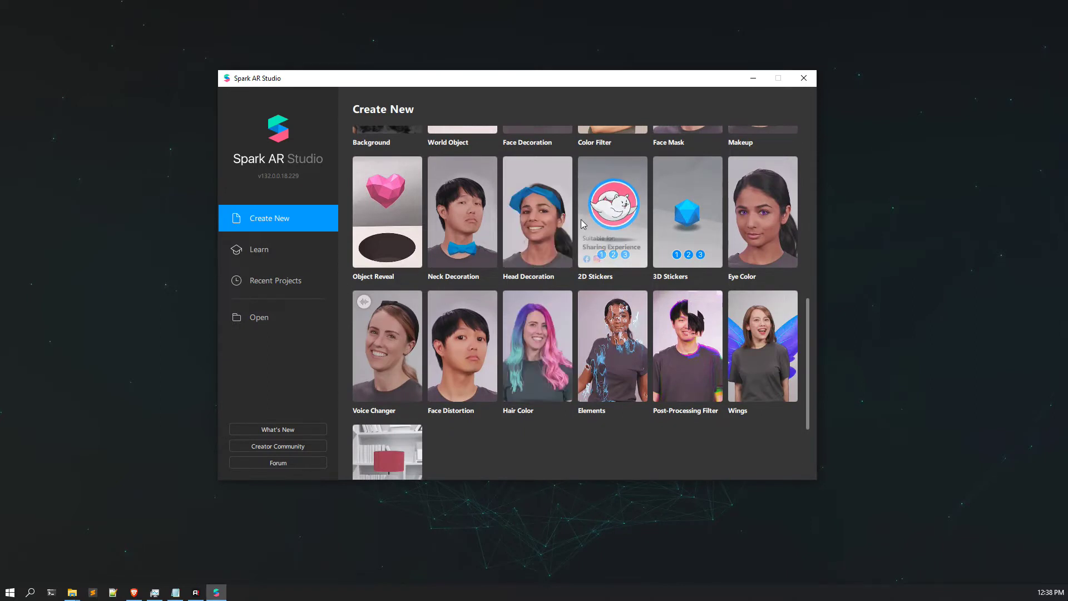
pyautogui.scroll(-3, 583, 224)
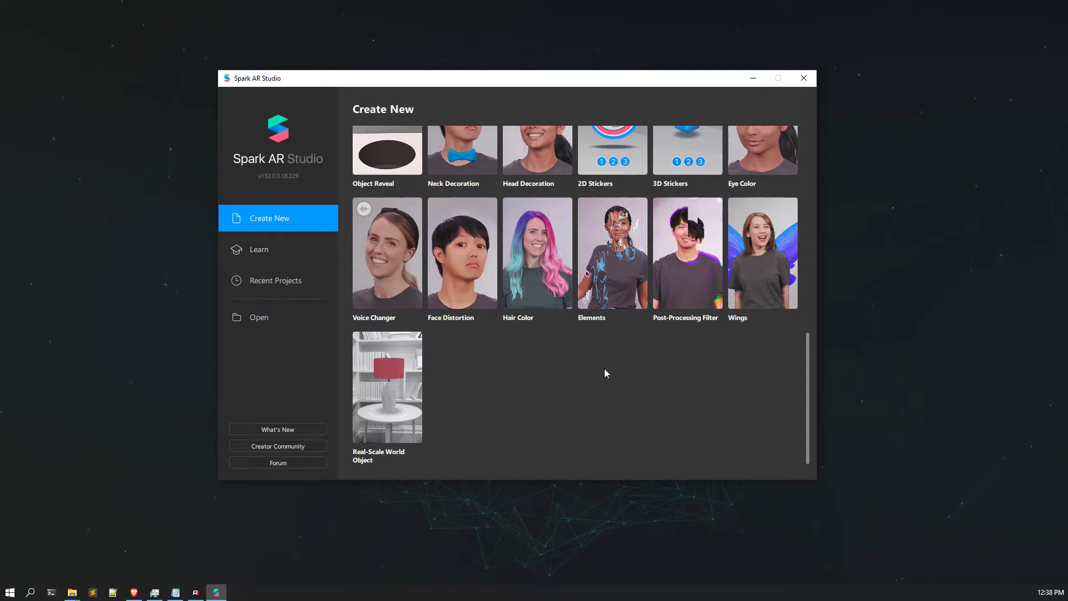
pyautogui.scroll(10, 604, 368)
pyautogui.scroll(-1, 604, 377)
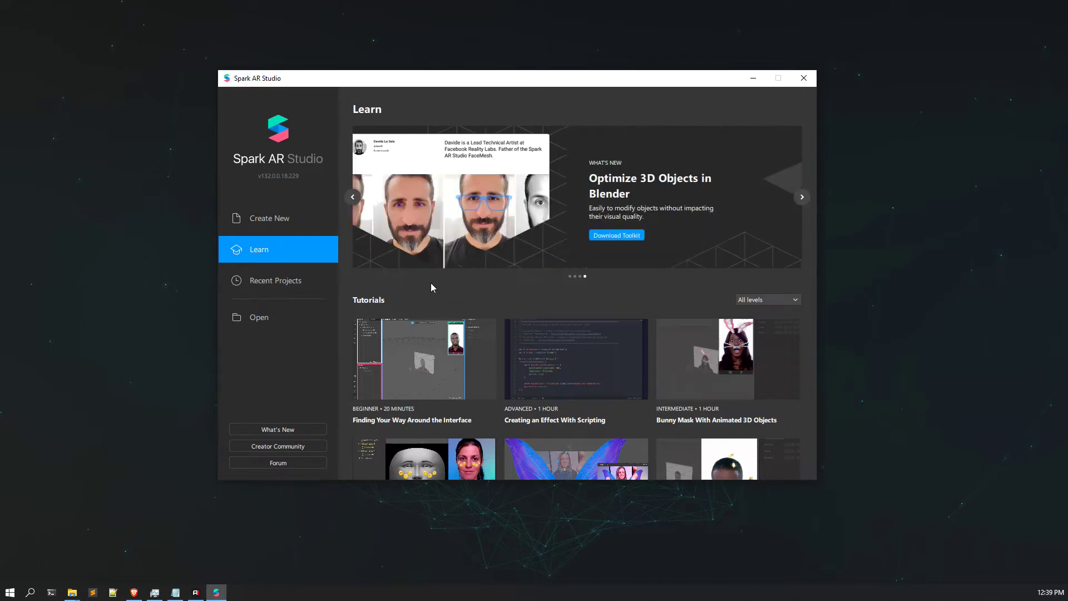
pyautogui.scroll(-4, 557, 279)
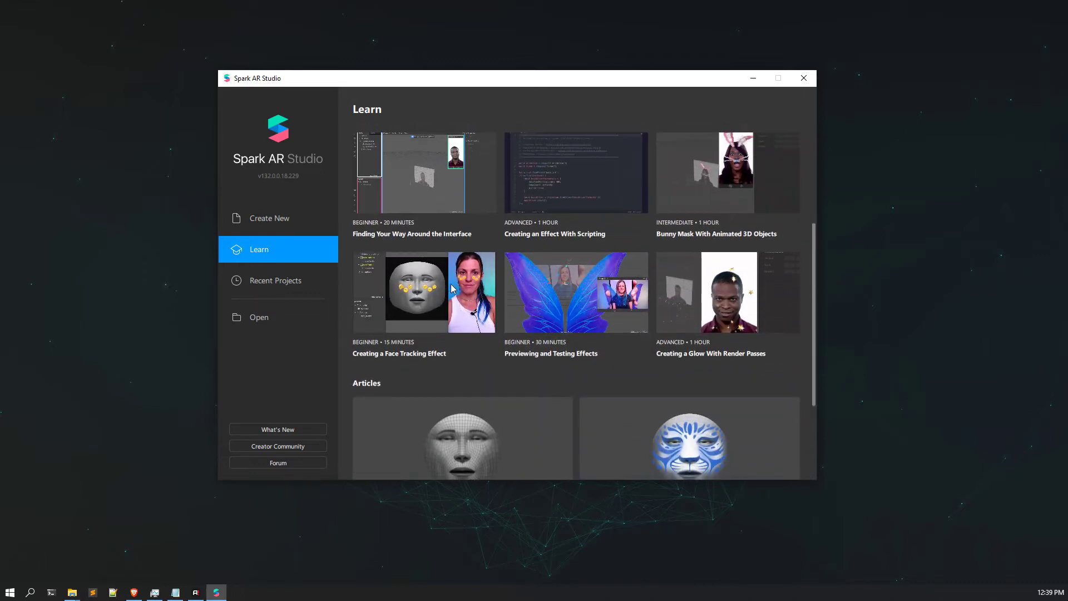
pyautogui.scroll(2, 388, 271)
pyautogui.scroll(-2, 493, 278)
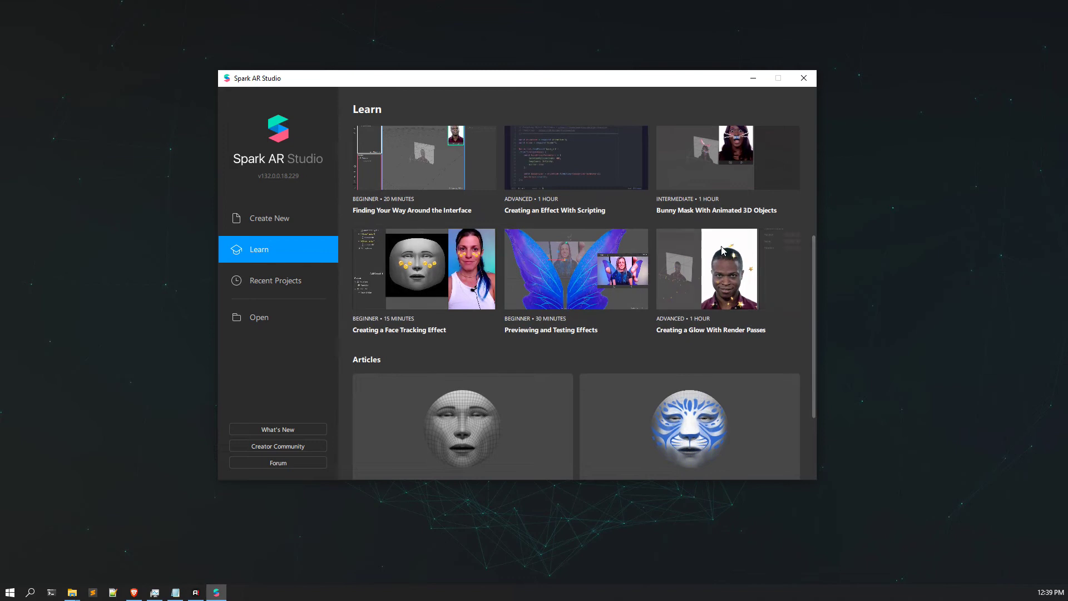
pyautogui.scroll(-1, 637, 234)
pyautogui.scroll(-3, 631, 246)
pyautogui.scroll(3, 461, 299)
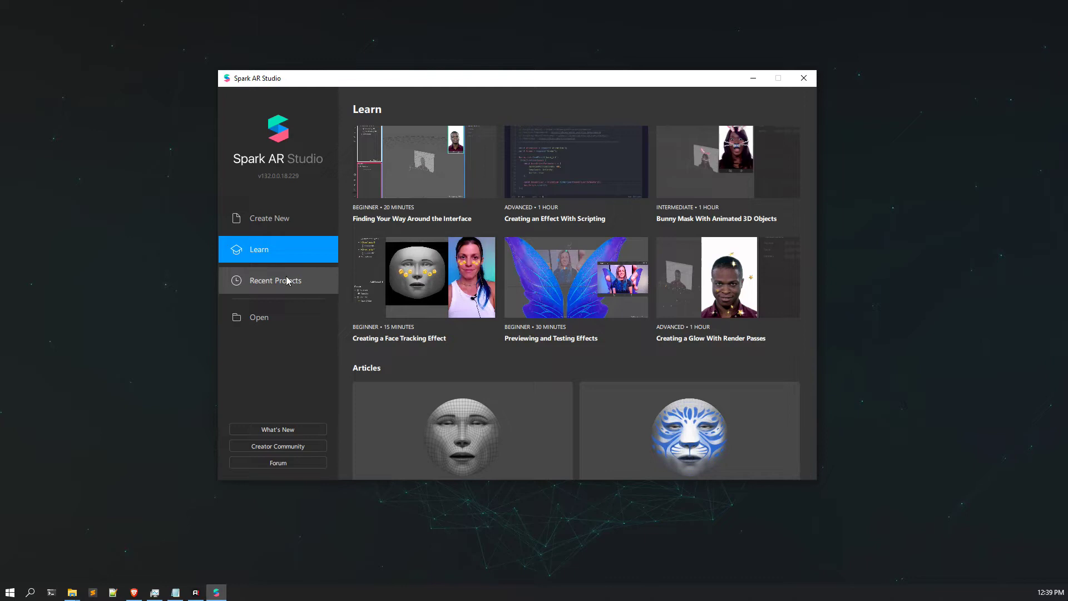
# Step: Check Recent Projects and the Open dialog, close it, and go back to Create New
pyautogui.click(325, 288)
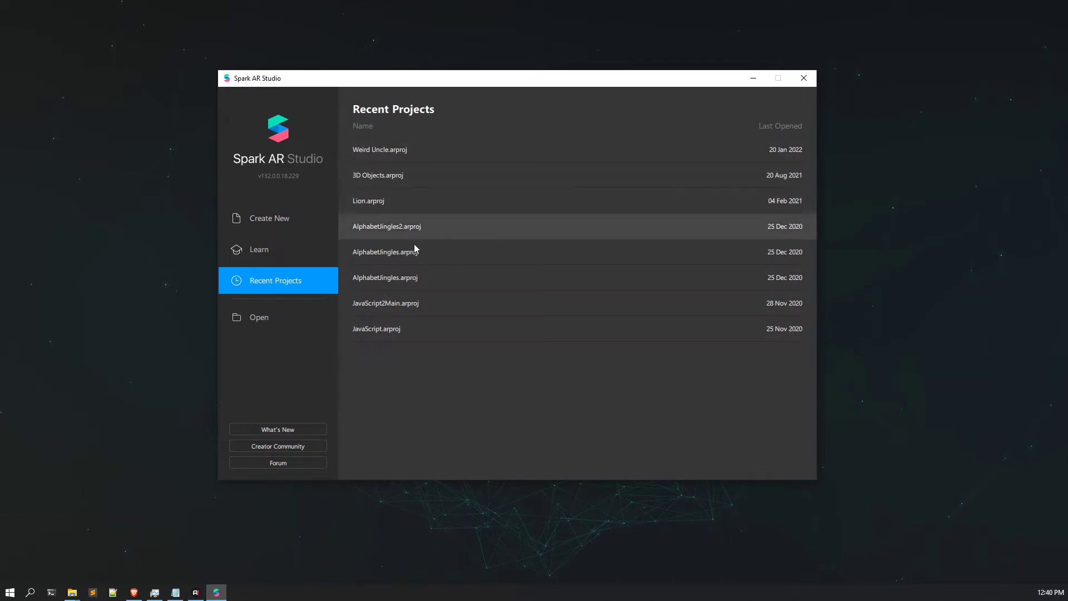
pyautogui.click(323, 326)
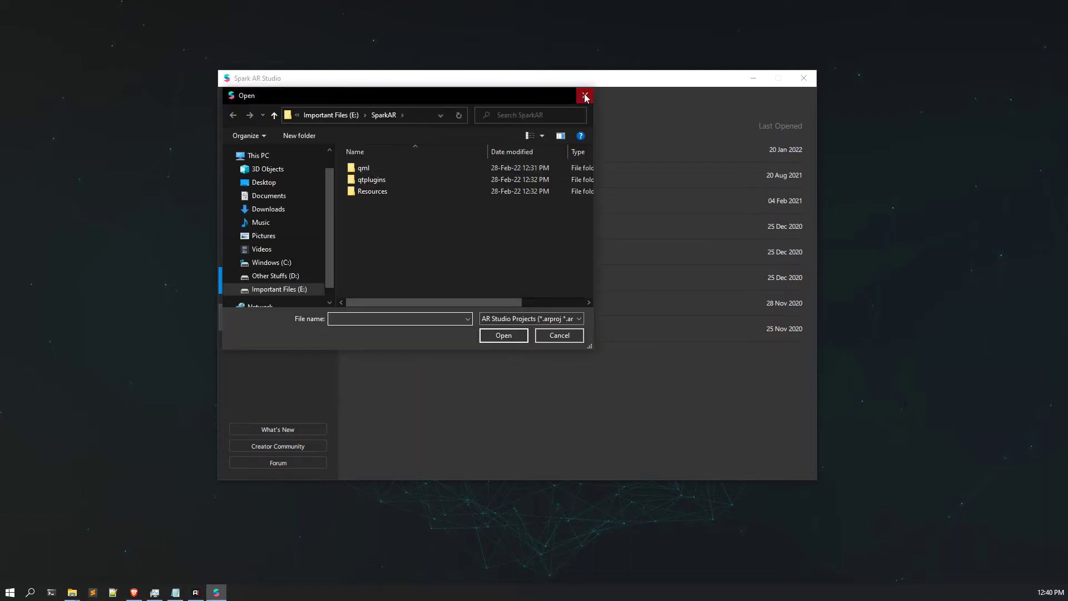
pyautogui.click(584, 97)
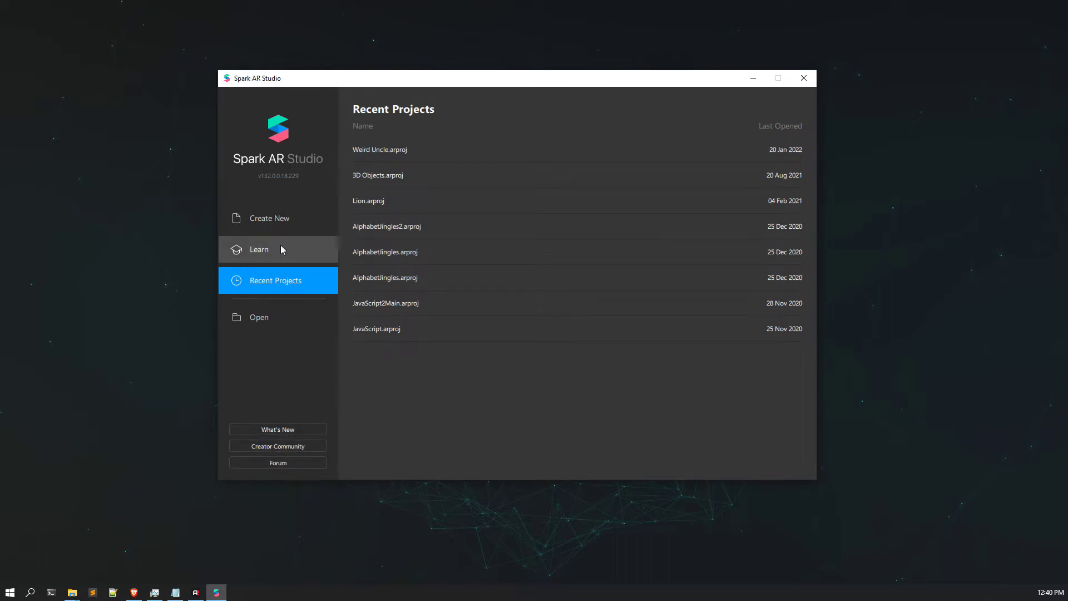
pyautogui.click(269, 218)
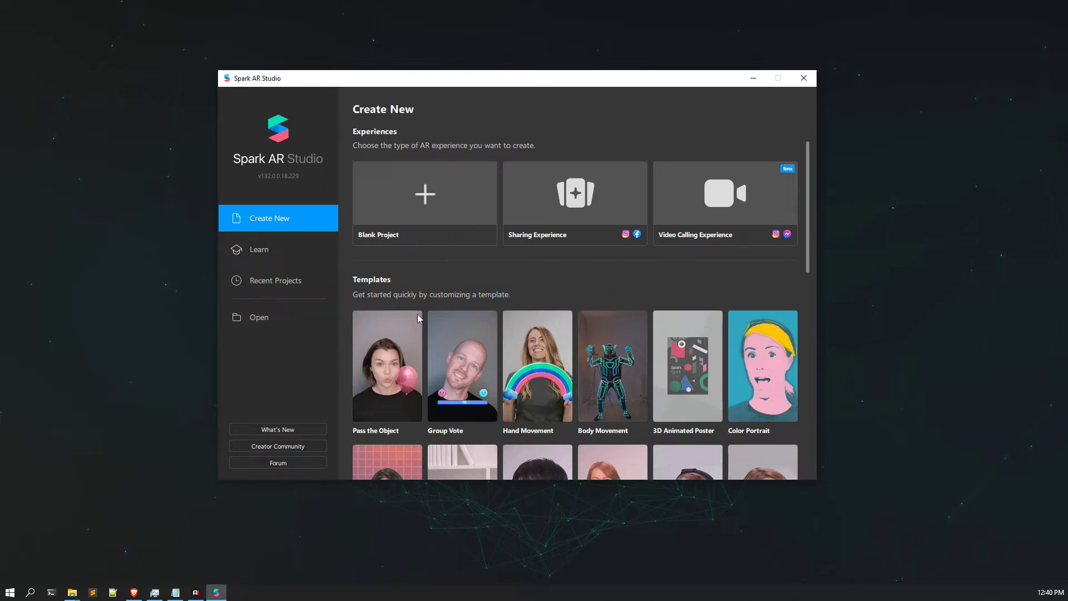
# Step: Create a Blank Project from the Experiences cards
pyautogui.click(417, 217)
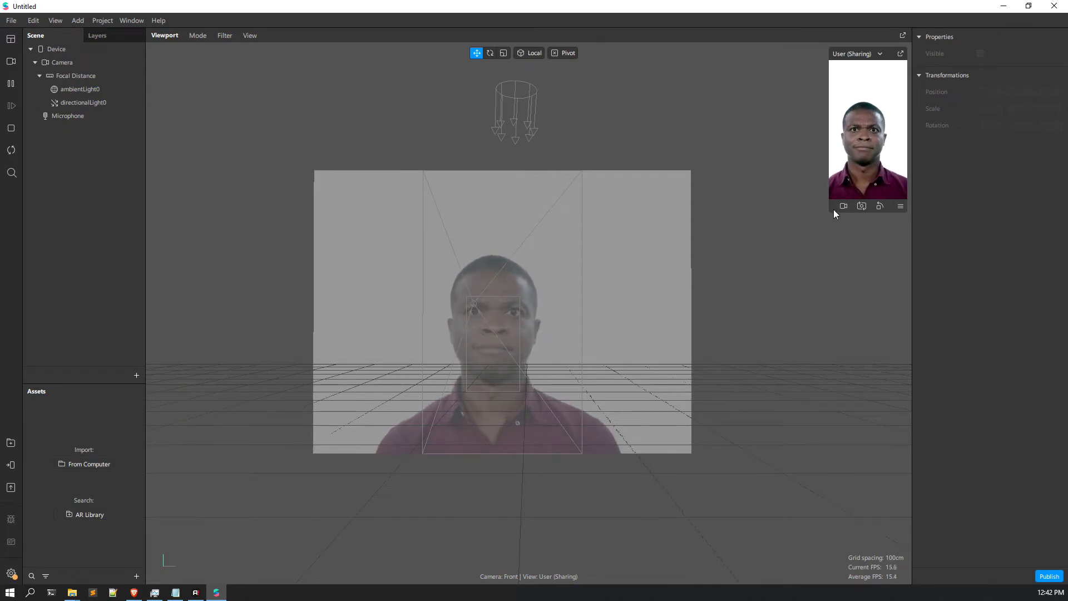
# Step: Resize the simulator preview, float it as a separate window, then dock it back
pyautogui.moveTo(829, 211); pyautogui.dragTo(747, 360)
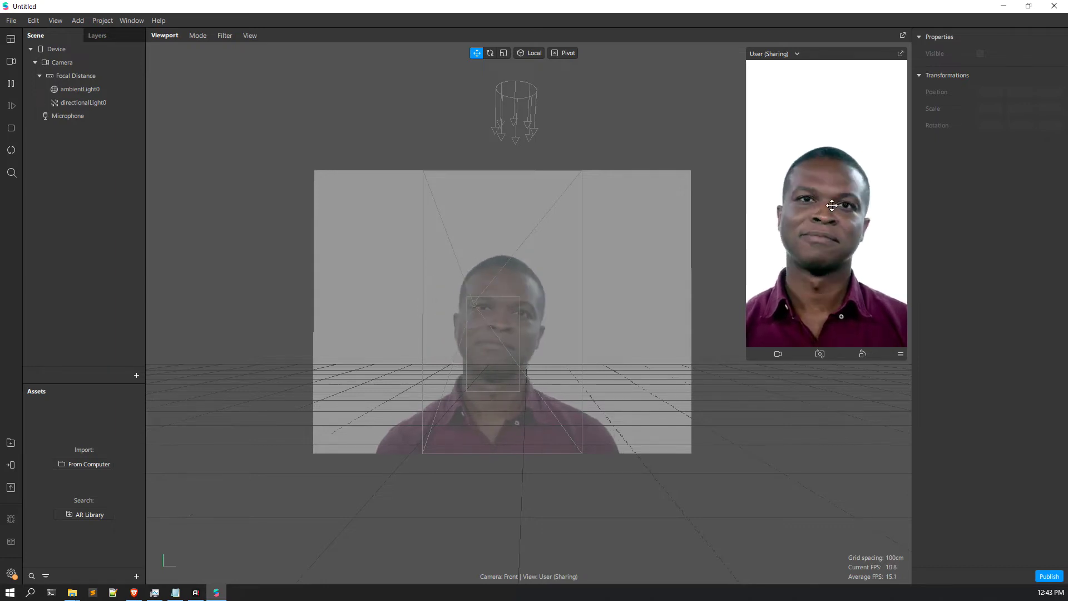
pyautogui.moveTo(799, 127); pyautogui.dragTo(846, 229)
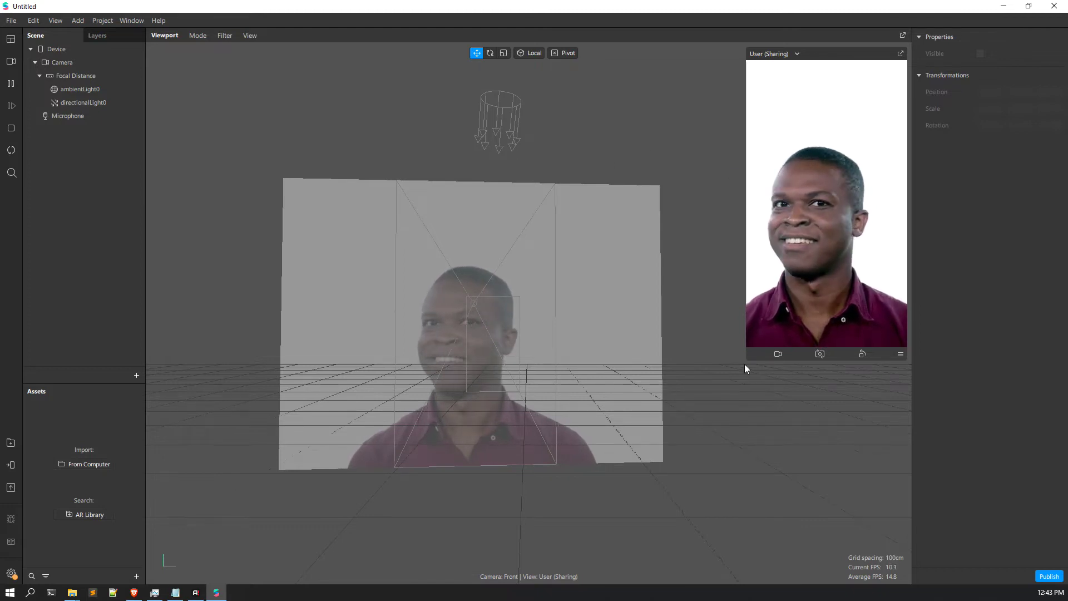
pyautogui.moveTo(749, 358); pyautogui.dragTo(777, 304)
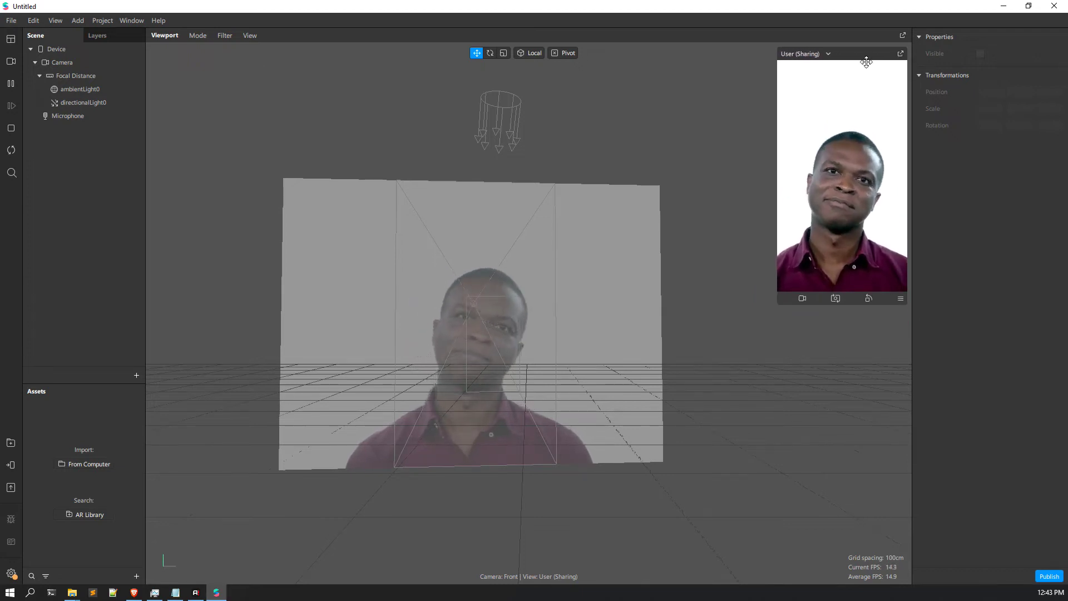
pyautogui.moveTo(866, 61); pyautogui.dragTo(901, 56)
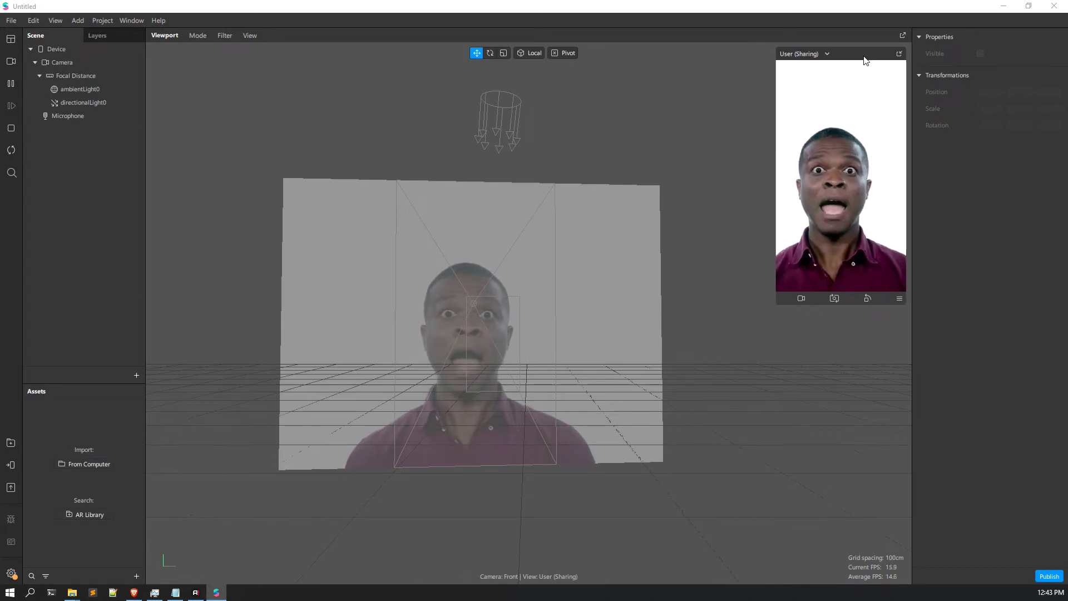
pyautogui.click(901, 56)
pyautogui.moveTo(832, 40); pyautogui.dragTo(846, 332)
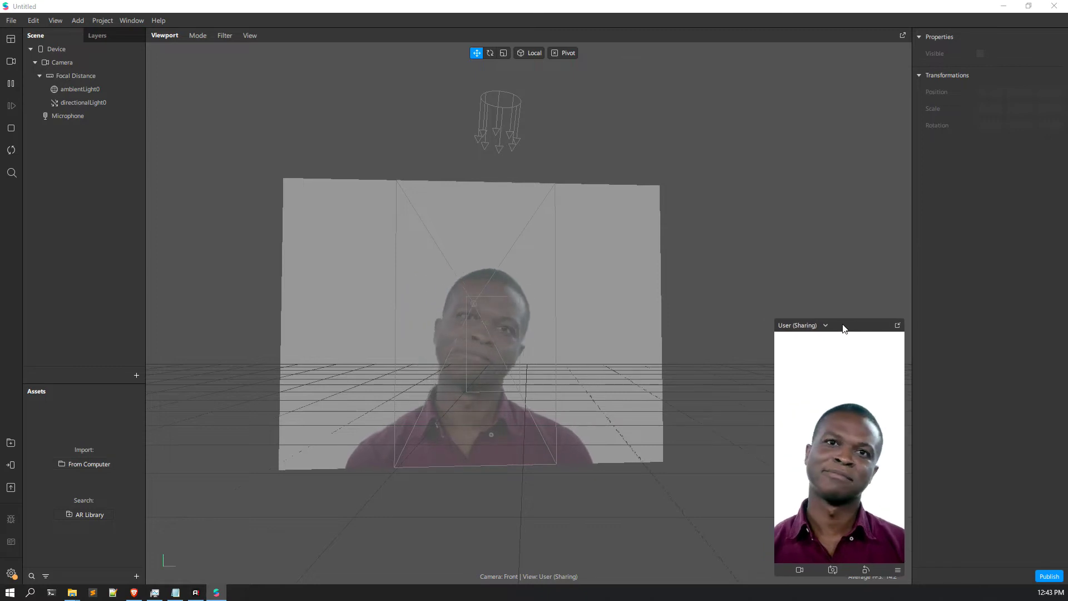
pyautogui.click(896, 326)
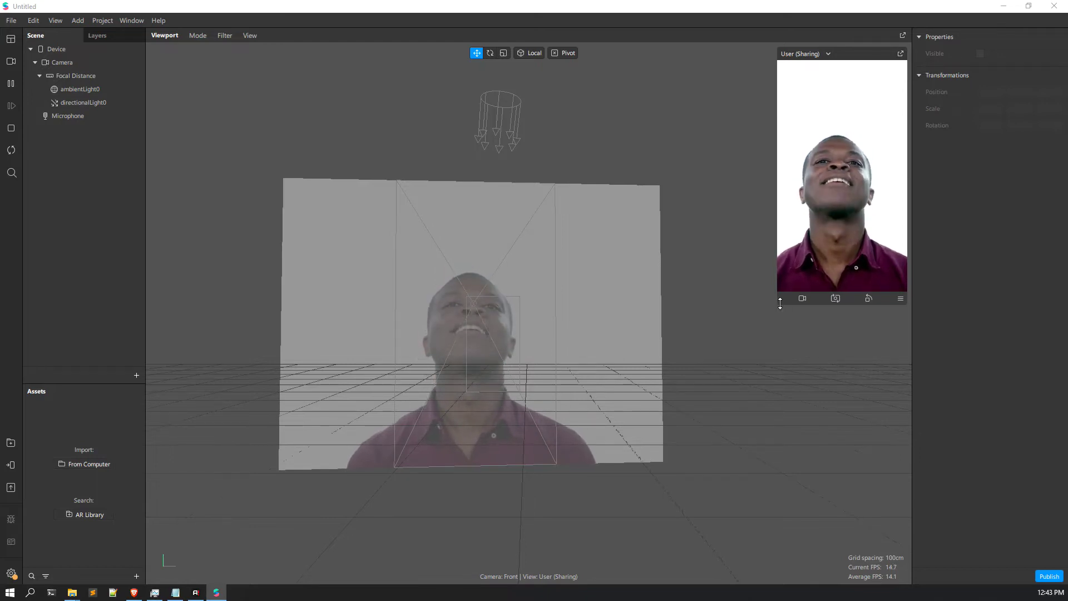
# Step: Shrink the simulator preview to a thumbnail and orbit to see the video plane
pyautogui.moveTo(778, 305); pyautogui.dragTo(872, 164)
pyautogui.moveTo(573, 273); pyautogui.dragTo(609, 219, button='middle')
pyautogui.moveTo(609, 220); pyautogui.dragTo(476, 224, button='right')
# Step: Orbit, pan and zoom around the video plane and camera frustum from several angles
pyautogui.moveTo(562, 294); pyautogui.dragTo(662, 305, button='right')
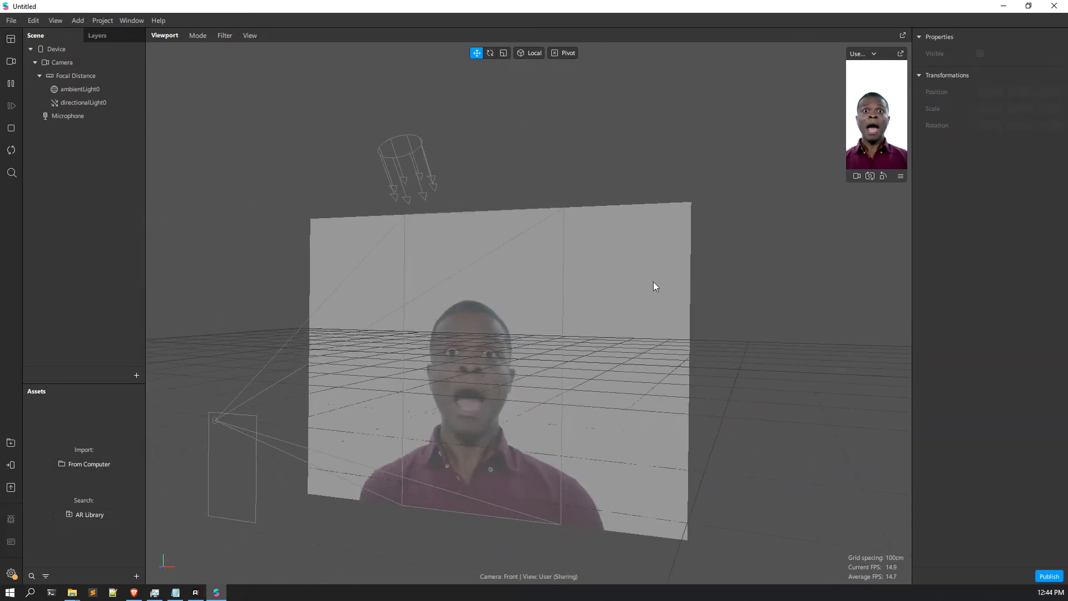
pyautogui.moveTo(630, 276); pyautogui.dragTo(596, 317, button='right')
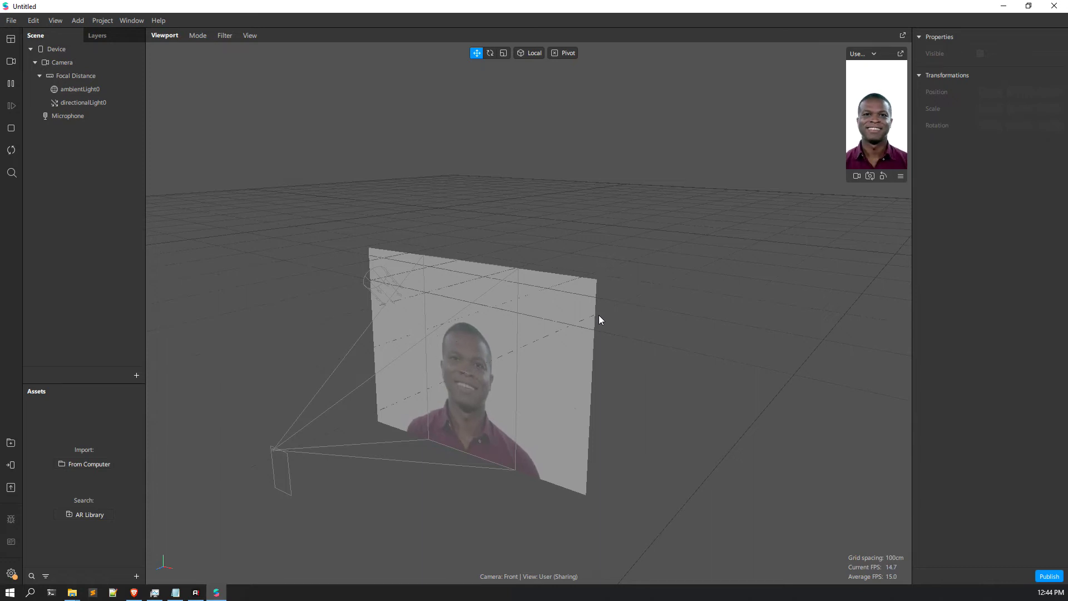
pyautogui.moveTo(500, 339); pyautogui.dragTo(541, 298, button='middle')
pyautogui.scroll(5, 543, 295)
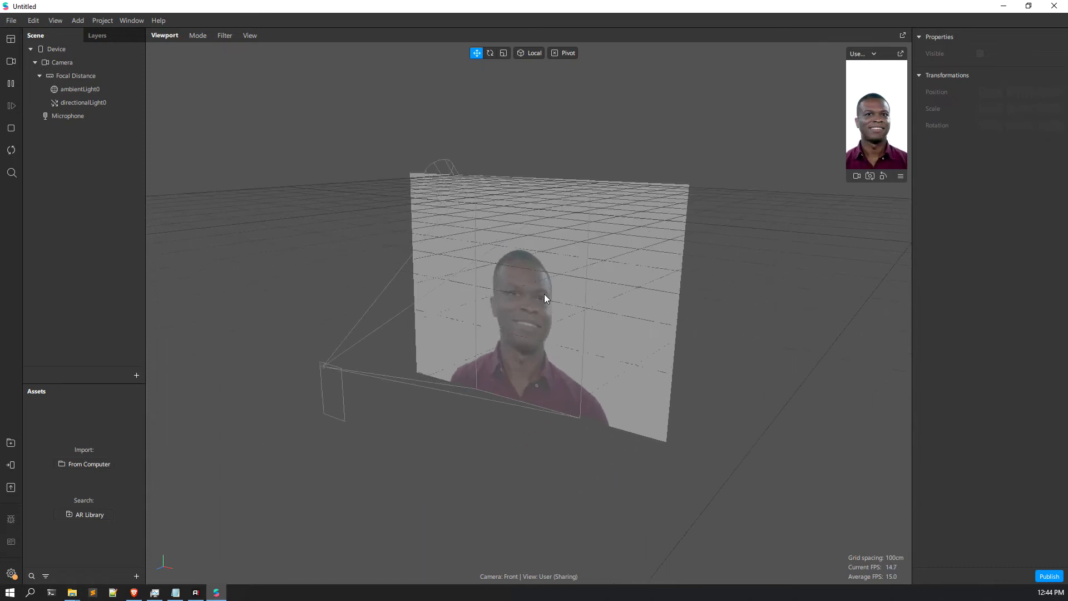
pyautogui.moveTo(335, 385); pyautogui.dragTo(367, 315)
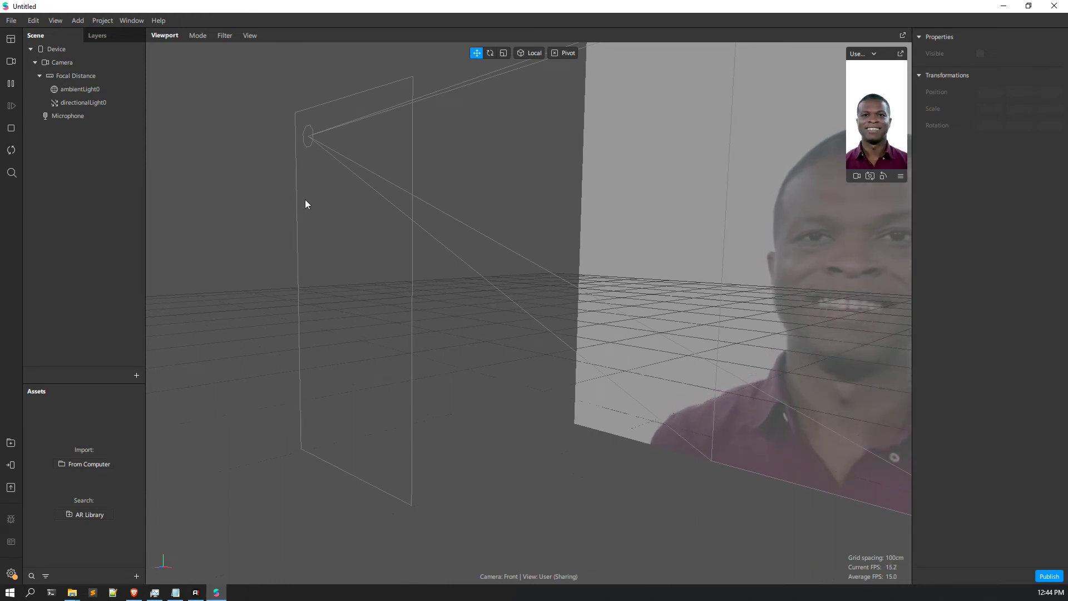
pyautogui.moveTo(536, 183); pyautogui.dragTo(597, 258)
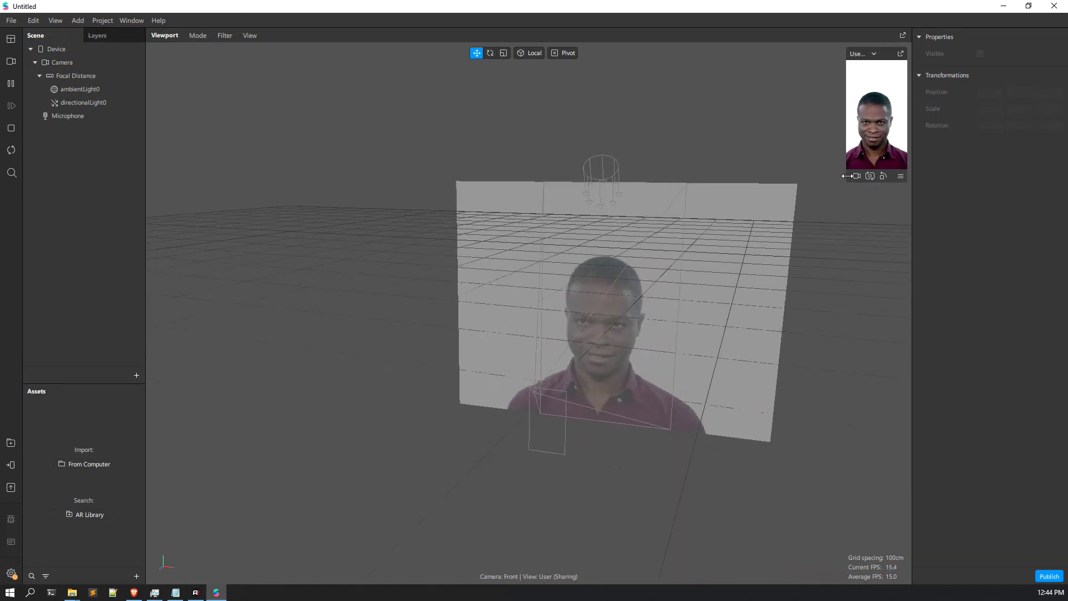
# Step: Enlarge the simulator preview to about twice its size
pyautogui.moveTo(844, 180); pyautogui.dragTo(792, 289)
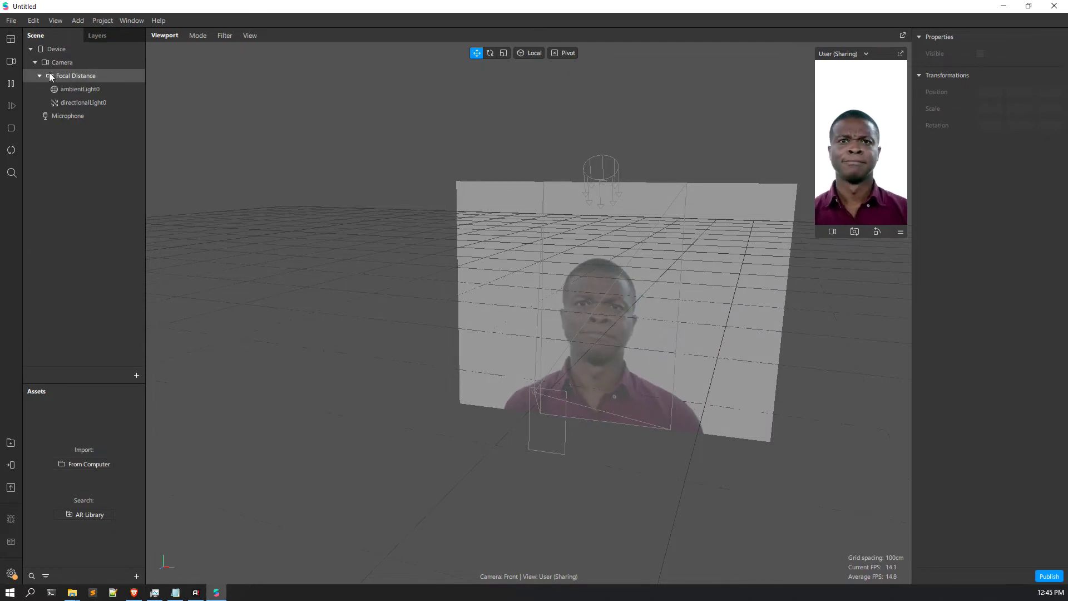
pyautogui.moveTo(702, 254); pyautogui.dragTo(596, 271)
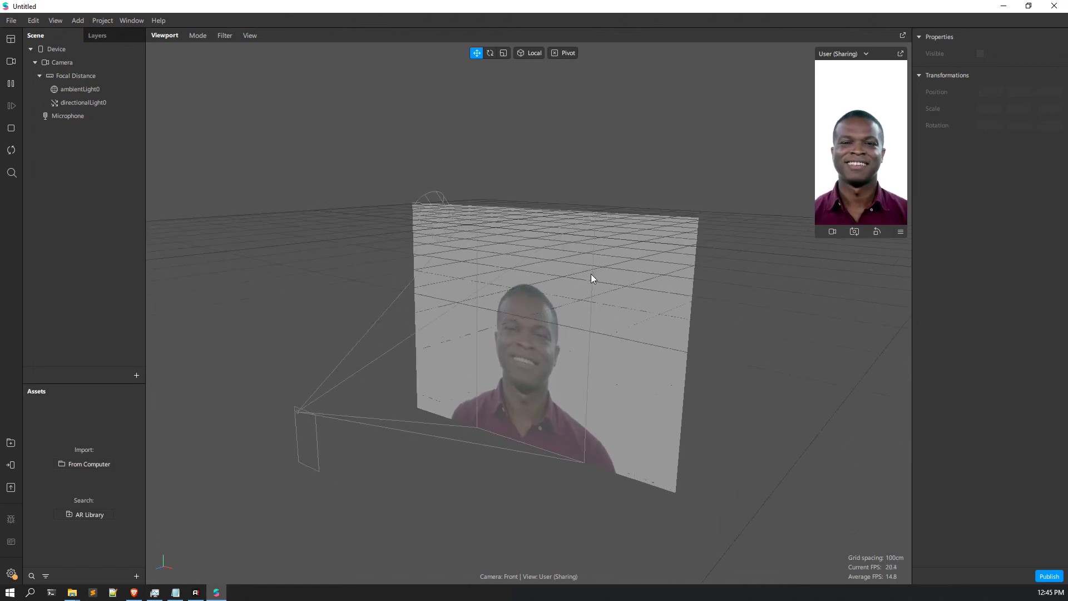
pyautogui.moveTo(816, 238); pyautogui.dragTo(797, 351)
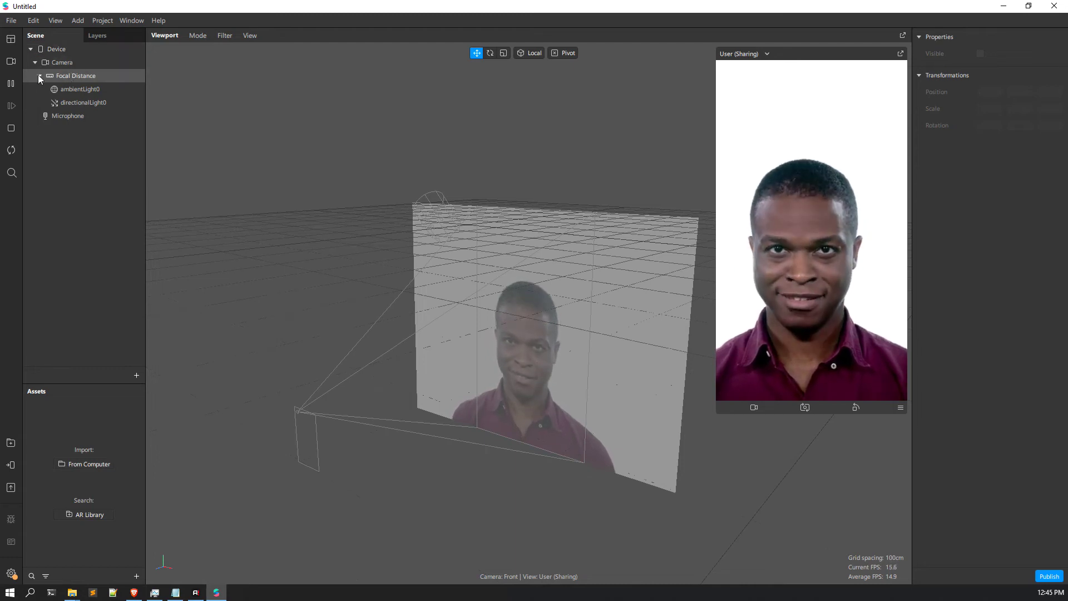
# Step: Select Camera in the Scene panel and expand its Tags section in Properties
pyautogui.click(144, 195)
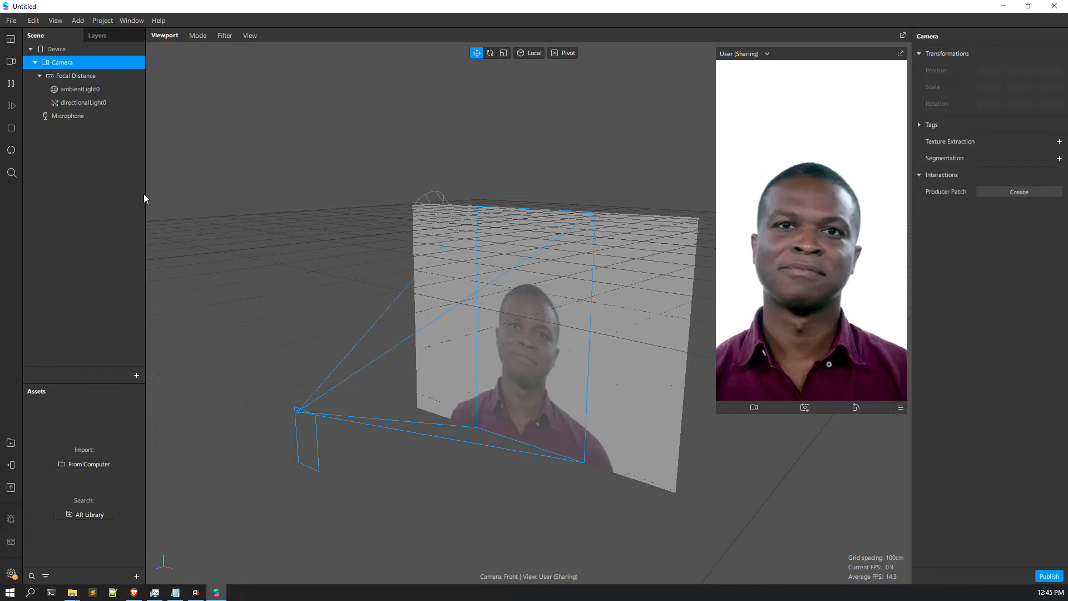
pyautogui.moveTo(373, 362); pyautogui.dragTo(377, 326)
pyautogui.scroll(5, 376, 324)
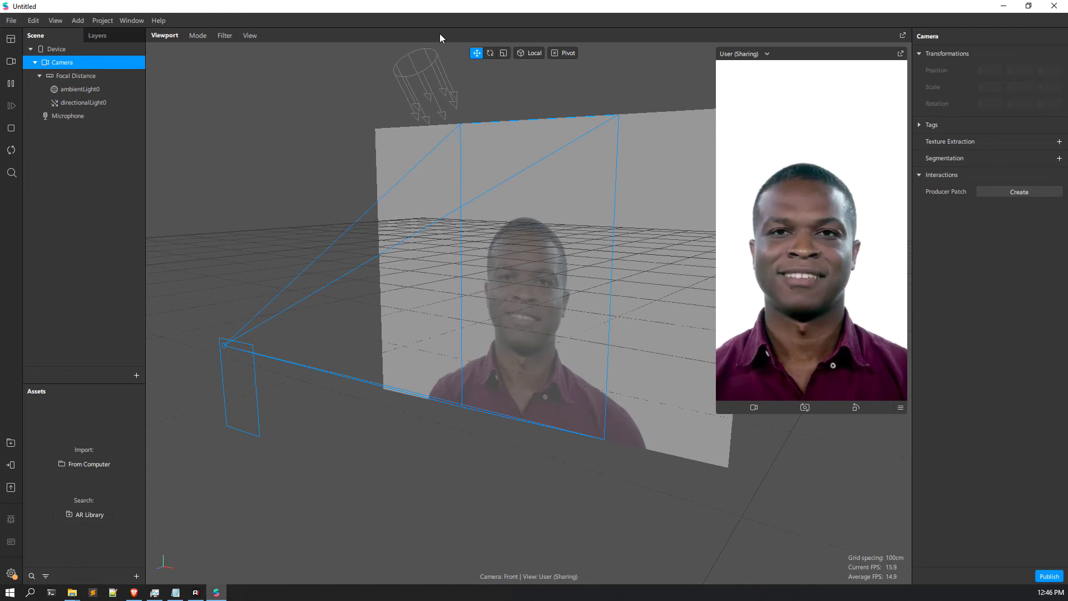
pyautogui.click(922, 125)
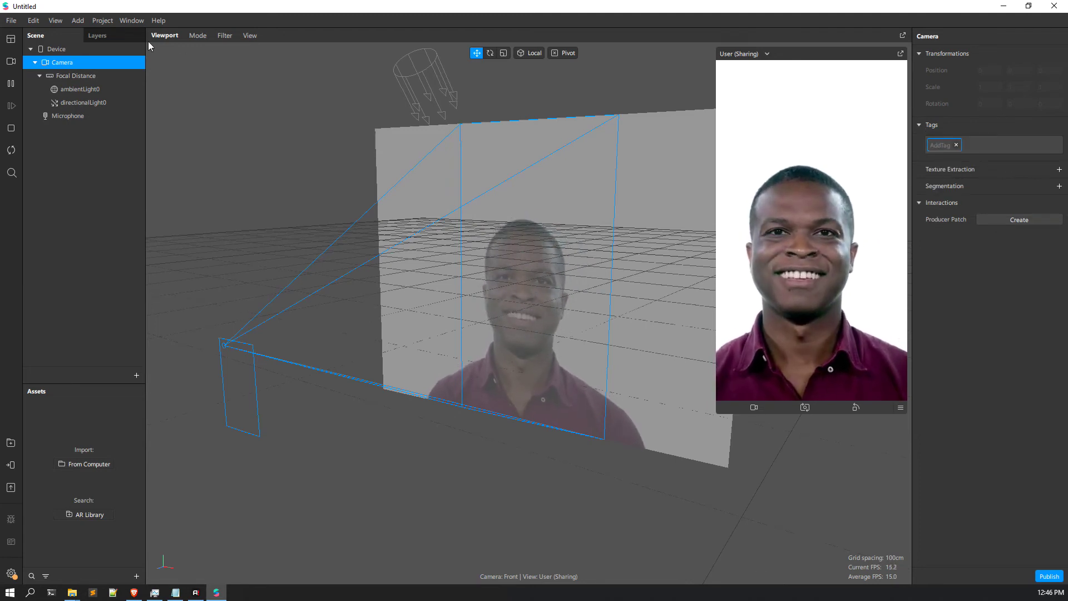
# Step: Set directionalLight0's intensity to 100 and drag the Scene/Assets splitter upward
pyautogui.click(91, 105)
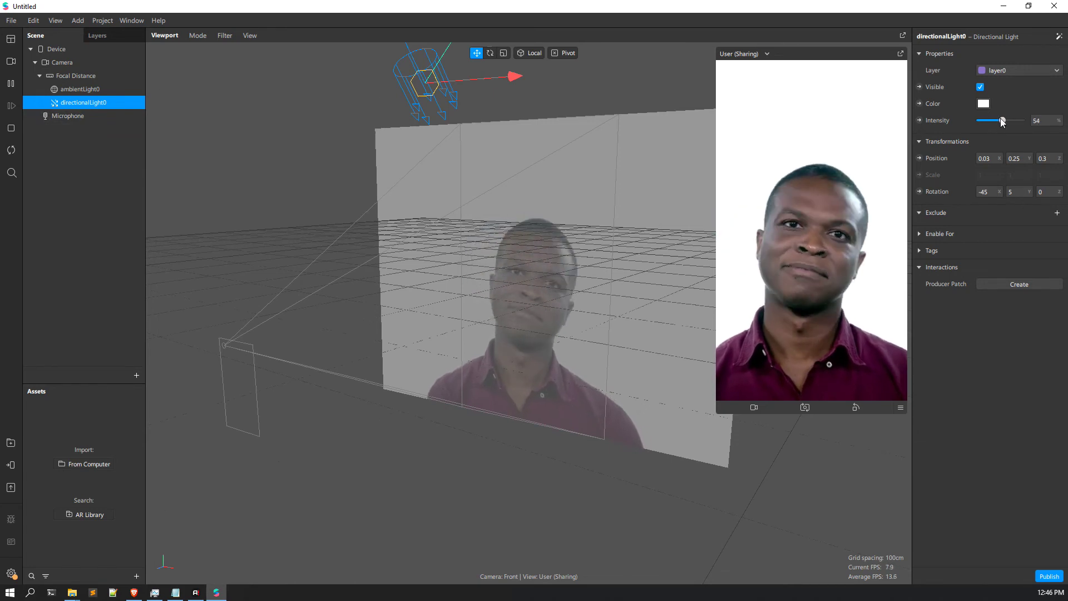
pyautogui.moveTo(1008, 122); pyautogui.dragTo(1033, 126)
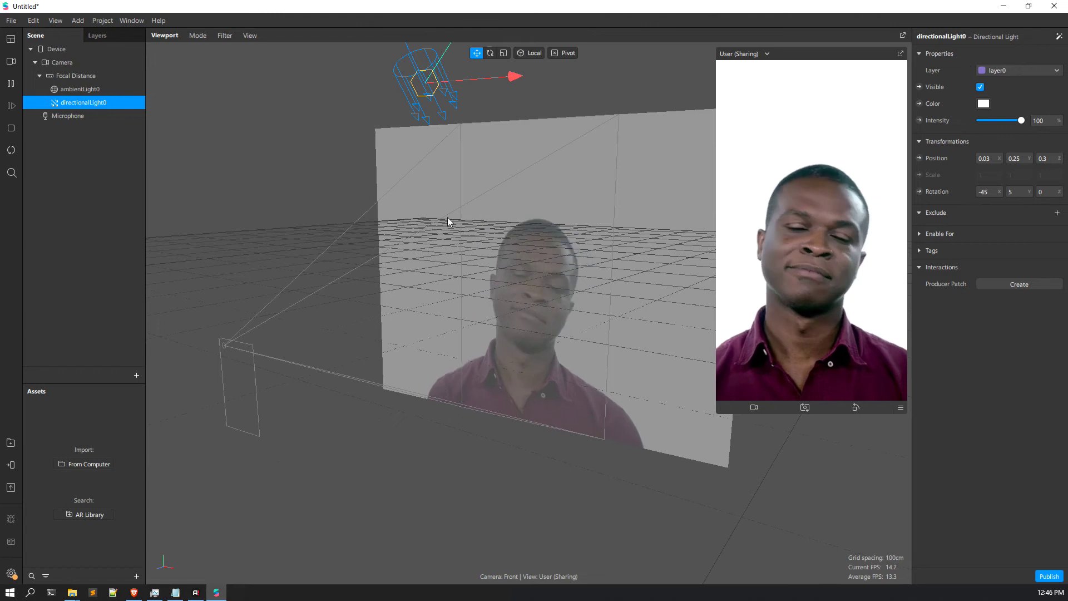
pyautogui.moveTo(73, 385); pyautogui.dragTo(91, 324)
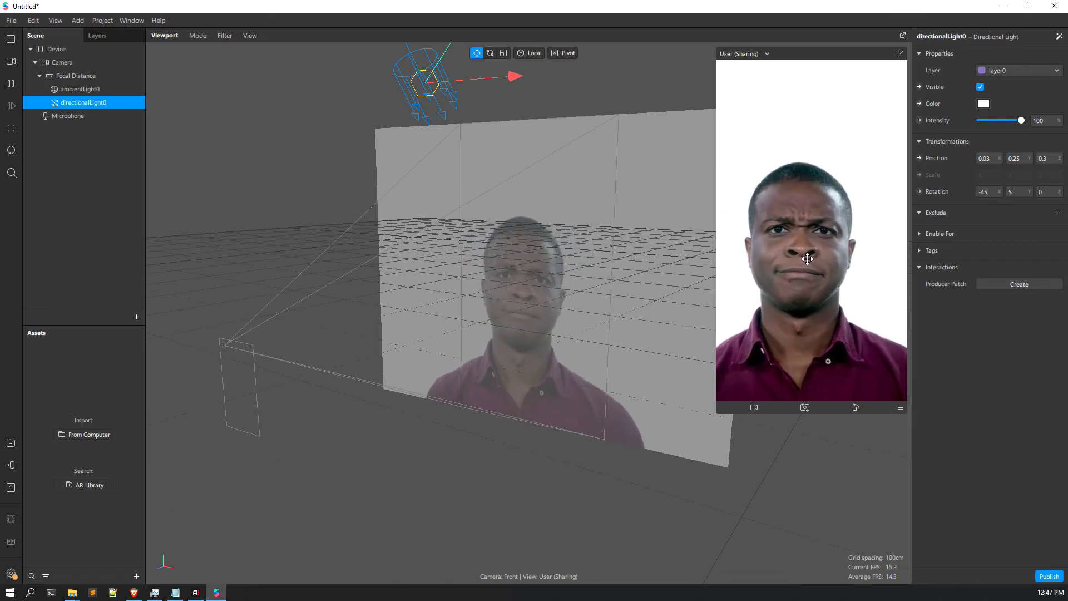
# Step: Pause the simulator video, orbit the viewport, then resume playback
pyautogui.click(15, 88)
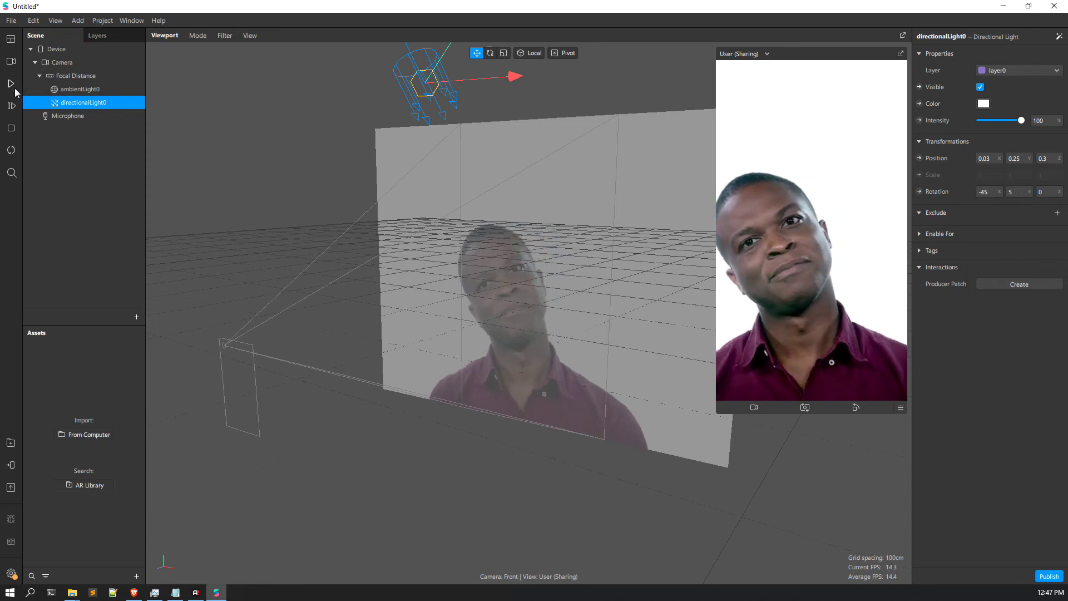
pyautogui.moveTo(525, 309); pyautogui.dragTo(539, 300, button='right')
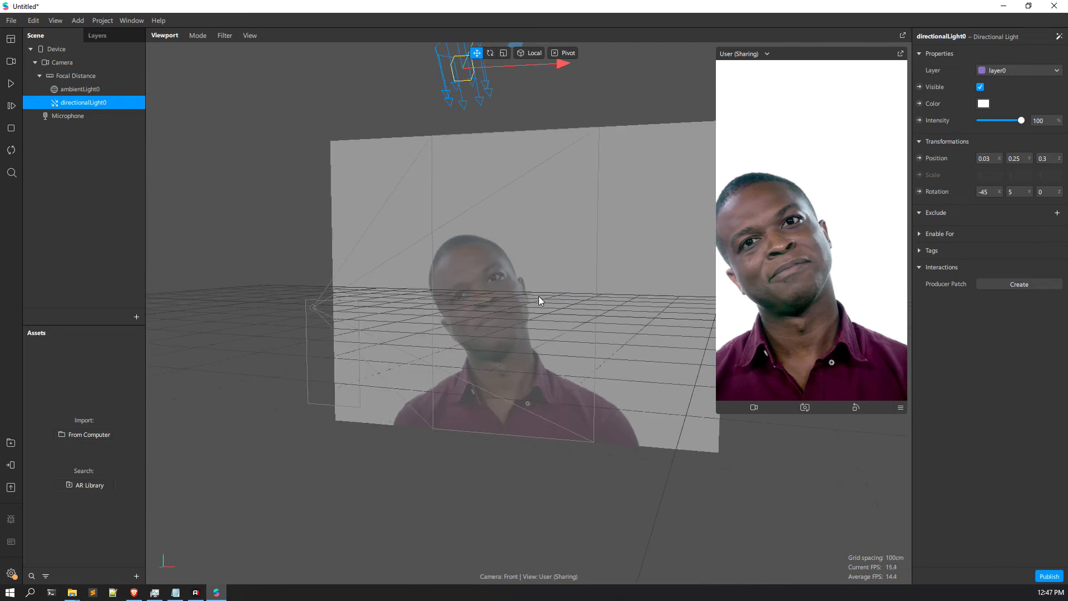
pyautogui.click(10, 85)
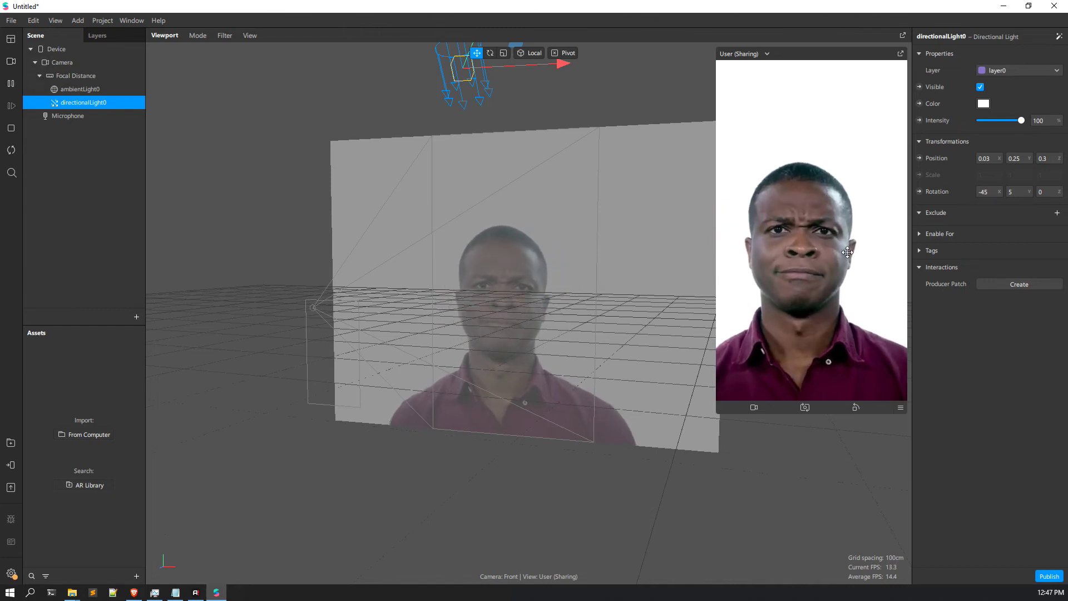
# Step: Open the Camera/Simulation options and preview each of the seven sample videos
pyautogui.click(17, 62)
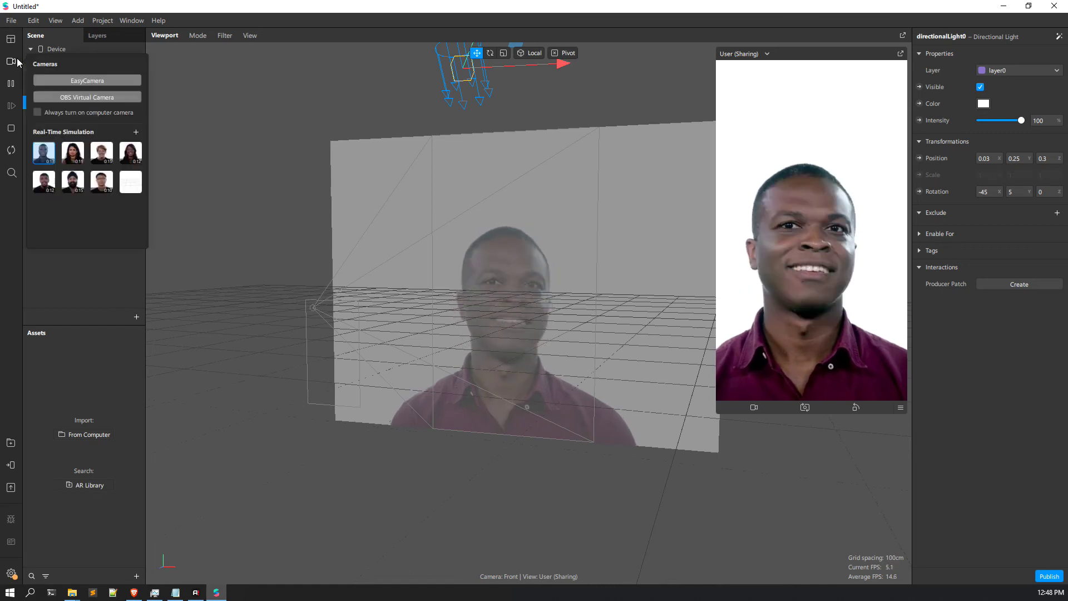
pyautogui.click(74, 155)
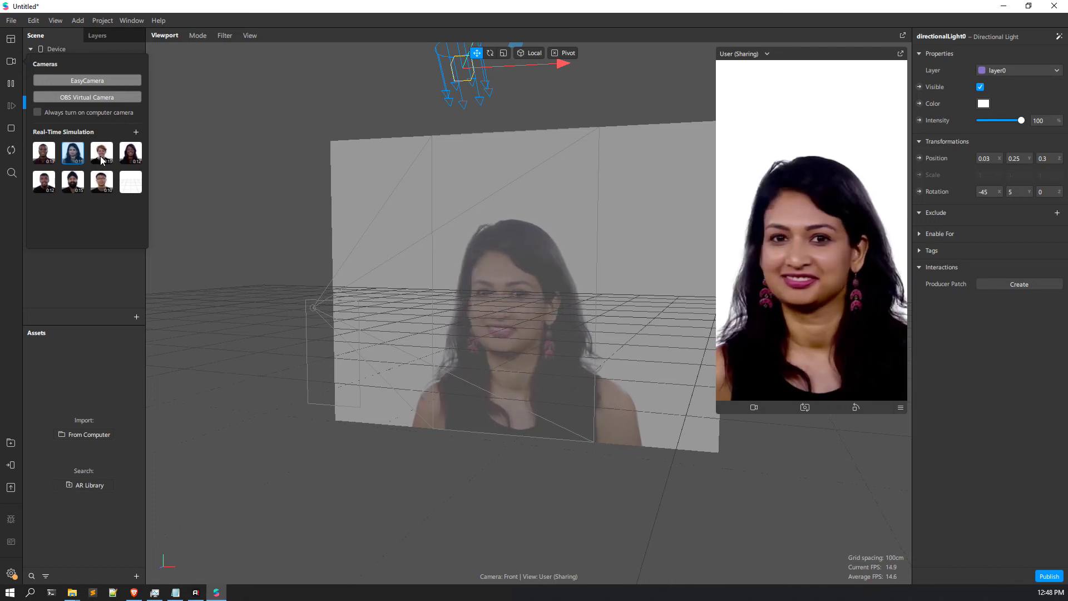
pyautogui.click(102, 158)
pyautogui.click(134, 162)
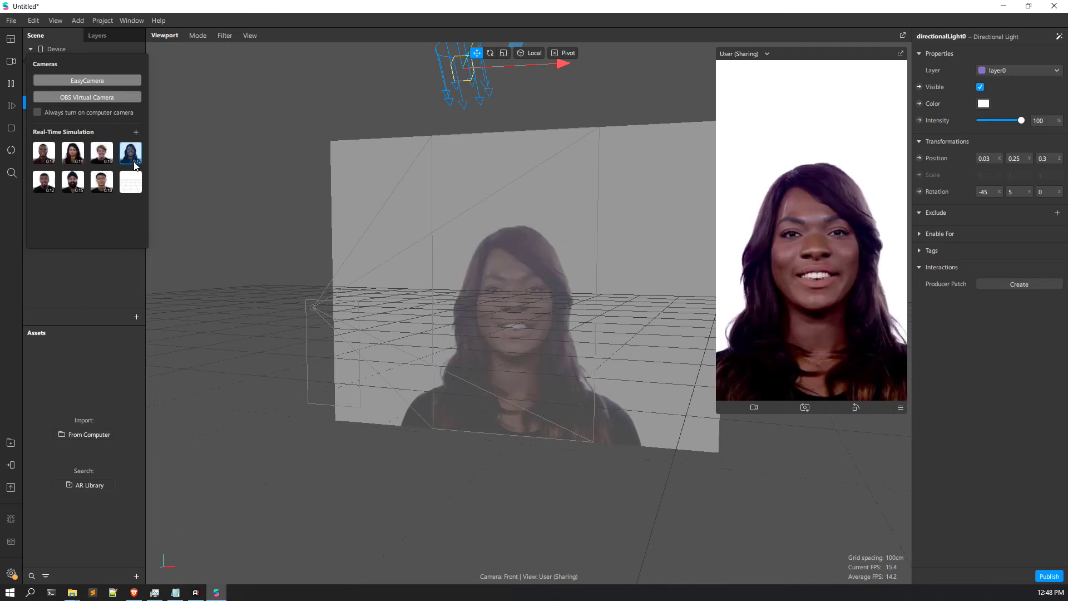
pyautogui.click(45, 183)
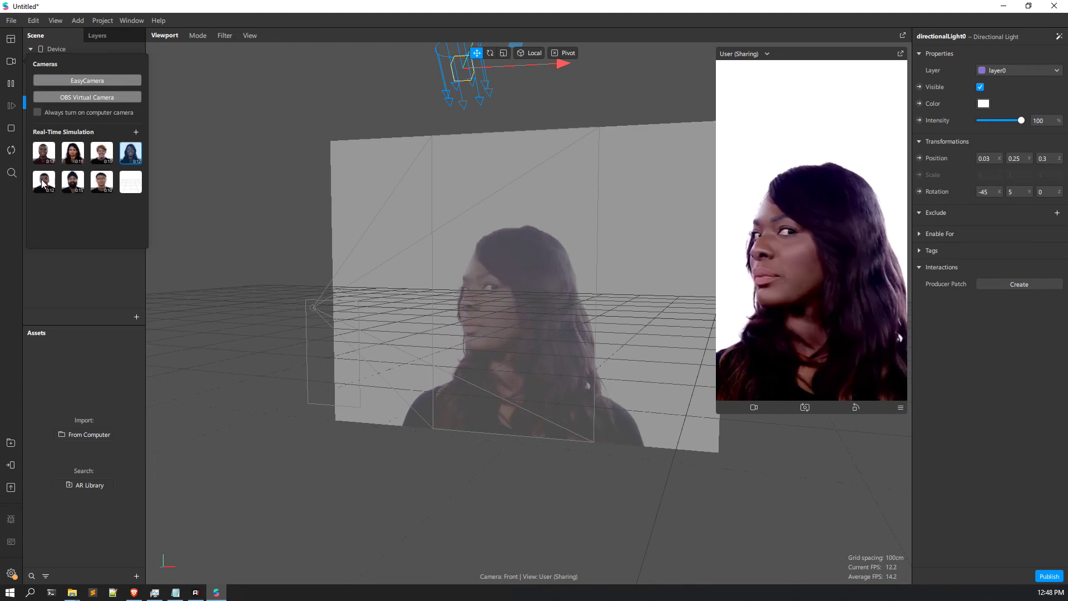
pyautogui.click(72, 184)
pyautogui.click(102, 182)
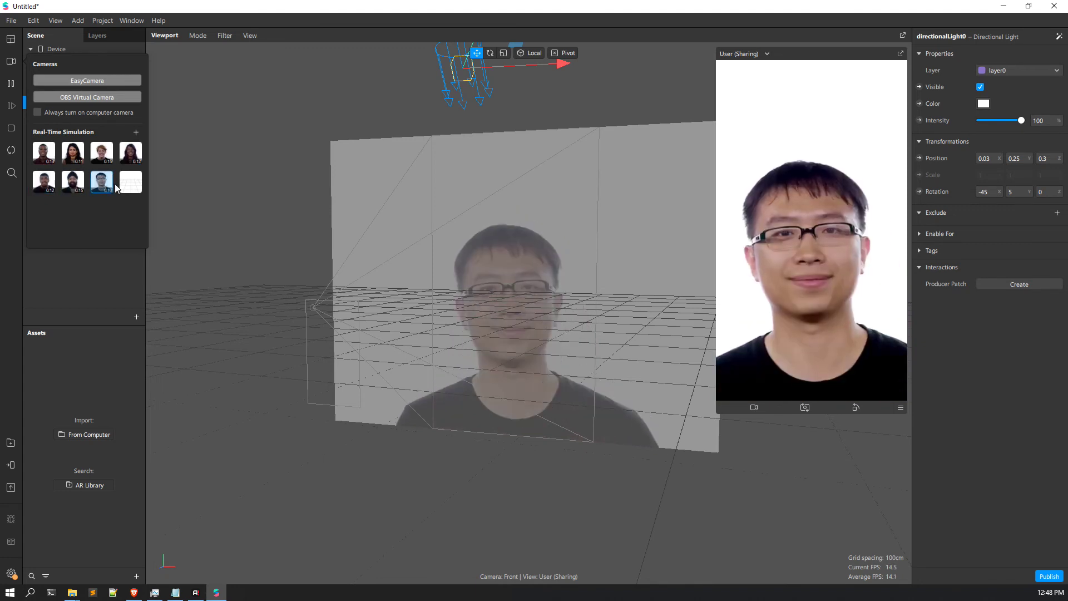
pyautogui.click(49, 159)
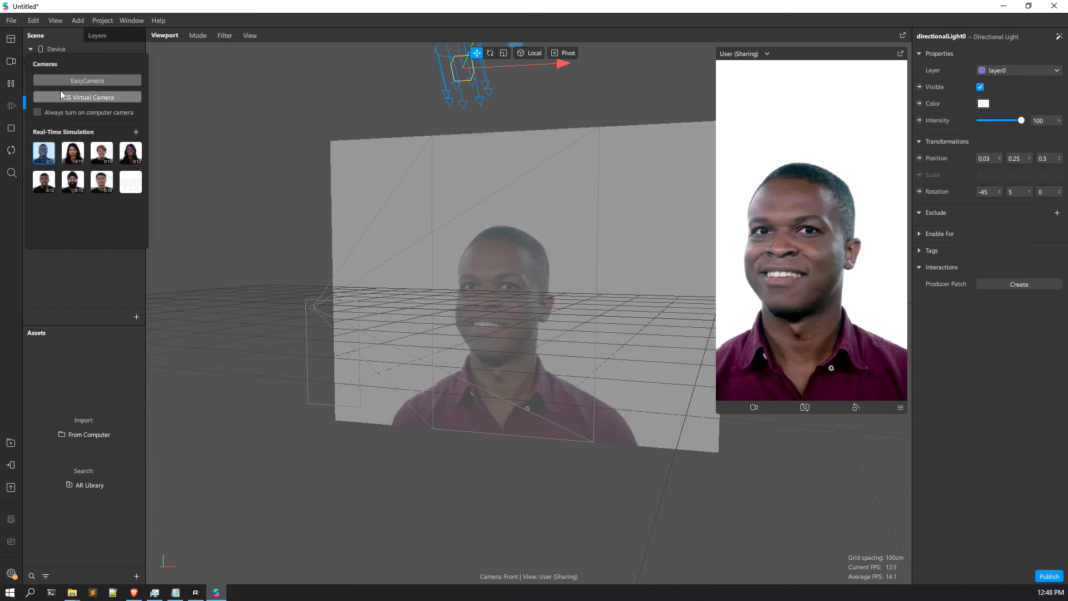
# Step: Try EasyCamera, then settle on the first simulated person's video and close the flyout
pyautogui.click(85, 82)
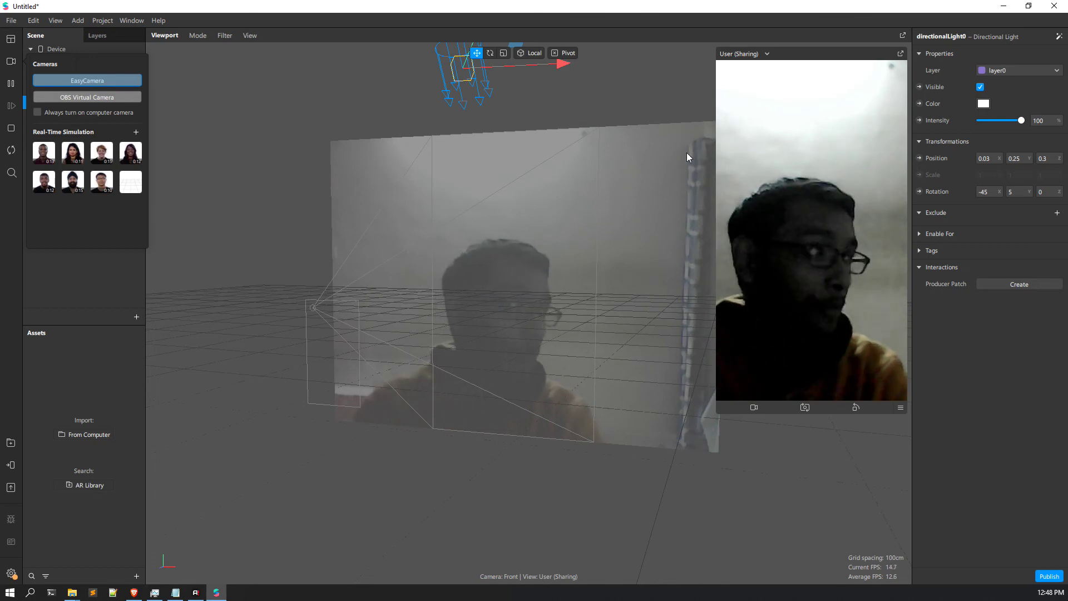
pyautogui.click(43, 160)
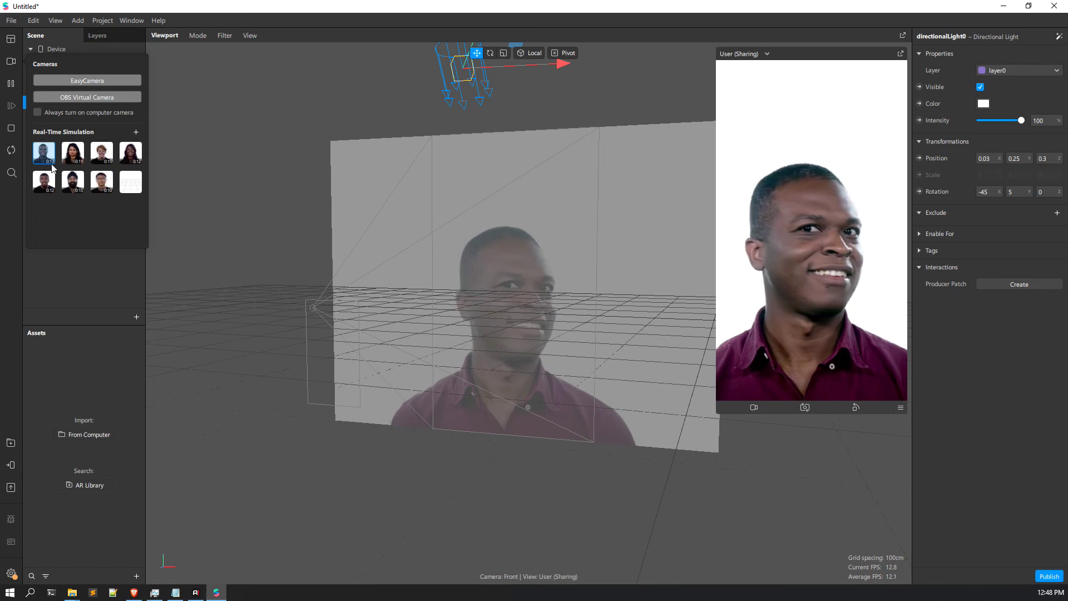
pyautogui.click(11, 61)
pyautogui.click(11, 61)
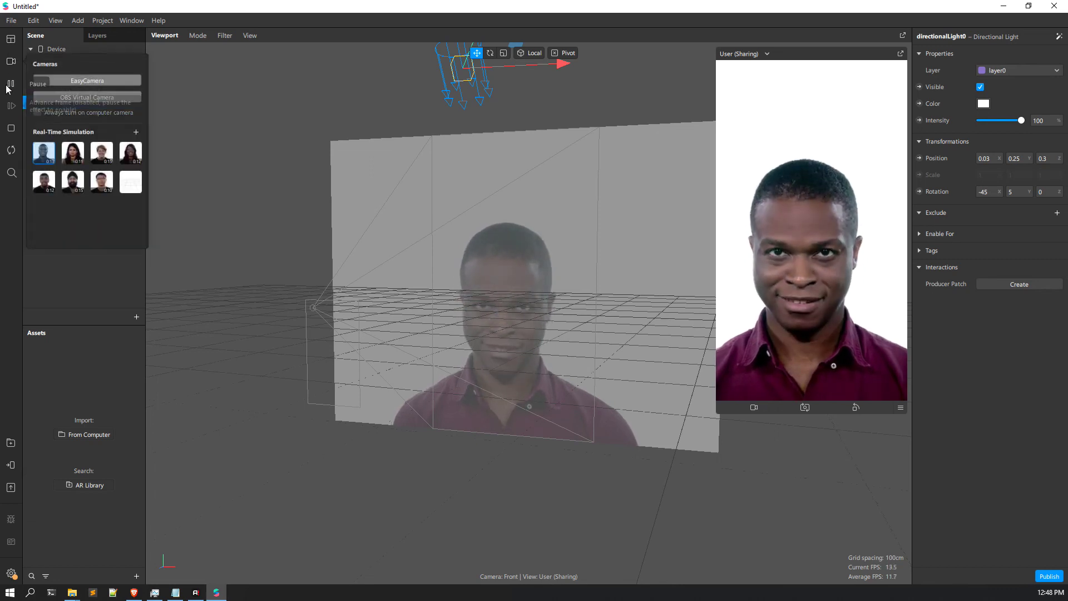
pyautogui.click(83, 281)
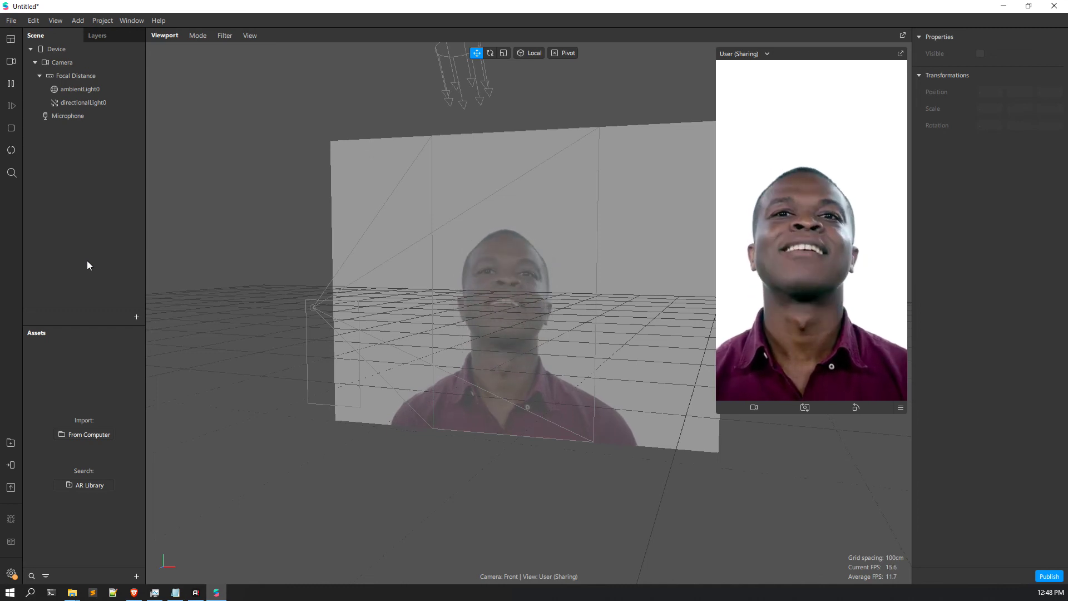
# Step: Open the AR Library from the Assets panel and move its window slightly left and down
pyautogui.click(97, 486)
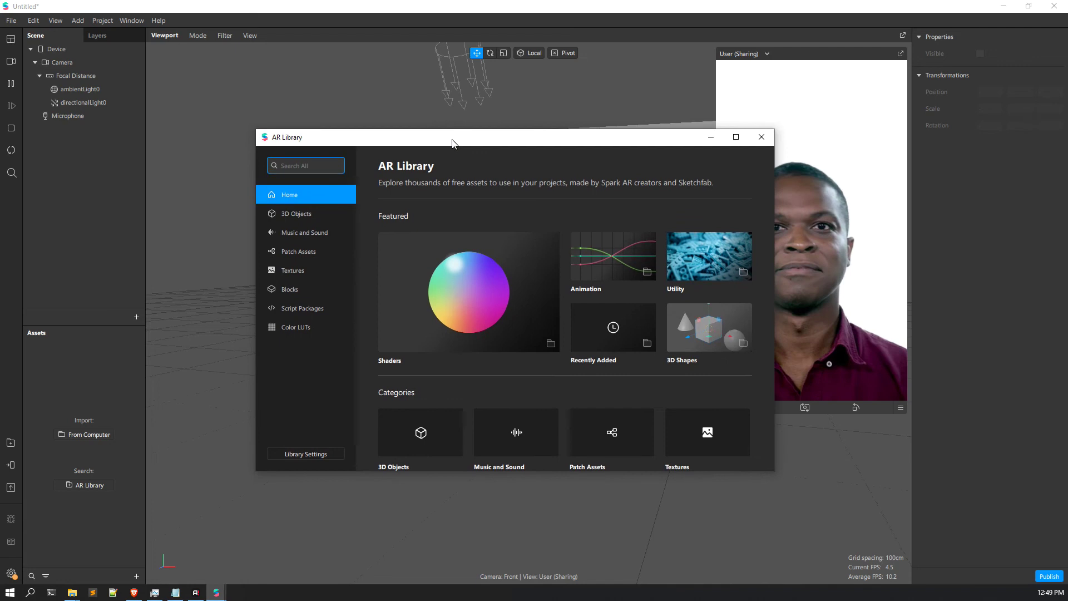
pyautogui.click(11, 83)
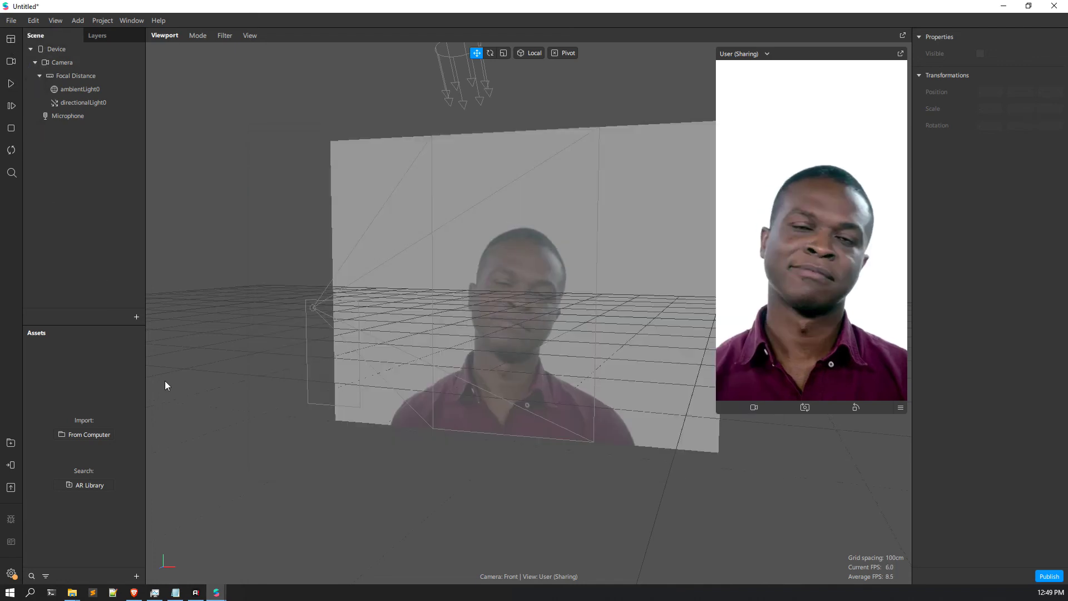
pyautogui.click(277, 549)
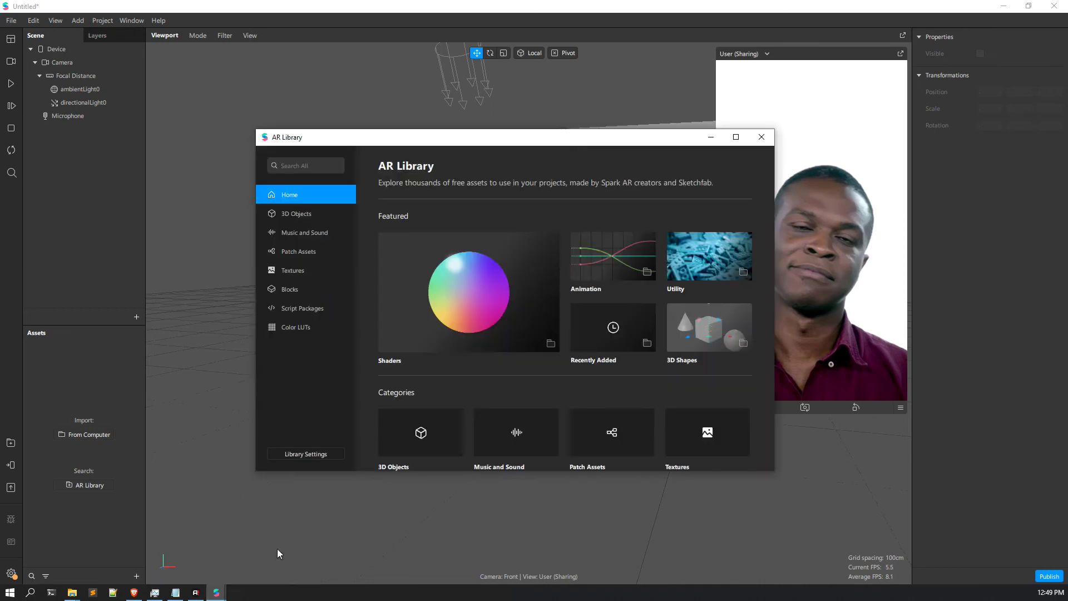
pyautogui.moveTo(496, 144); pyautogui.dragTo(472, 162)
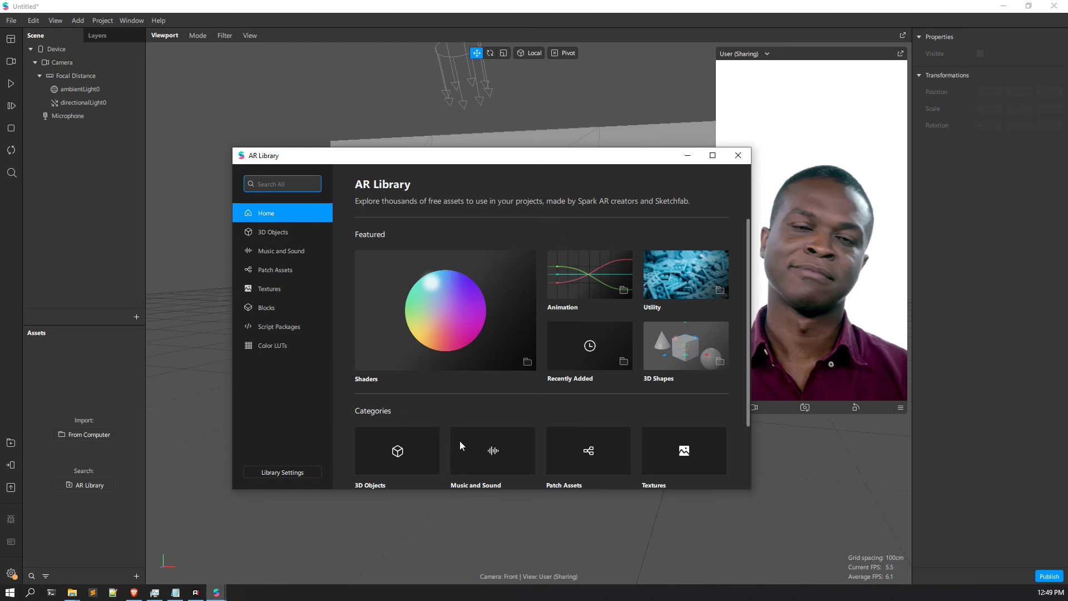
# Step: Browse the AR Library's 3D Objects category, scrolling through its assets
pyautogui.scroll(-2, 460, 441)
pyautogui.scroll(2, 459, 393)
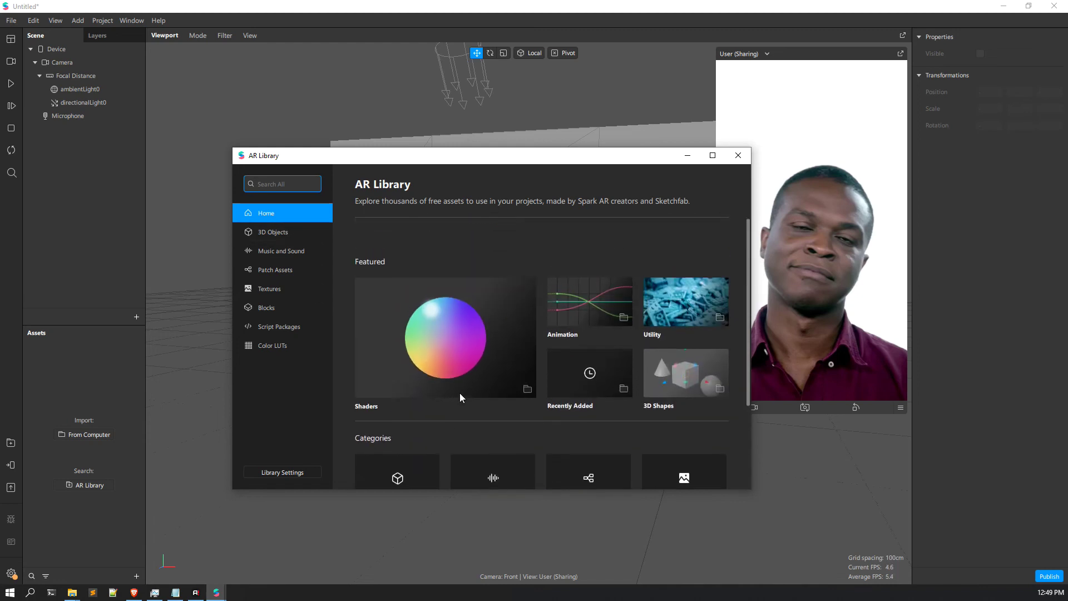
pyautogui.scroll(-2, 457, 393)
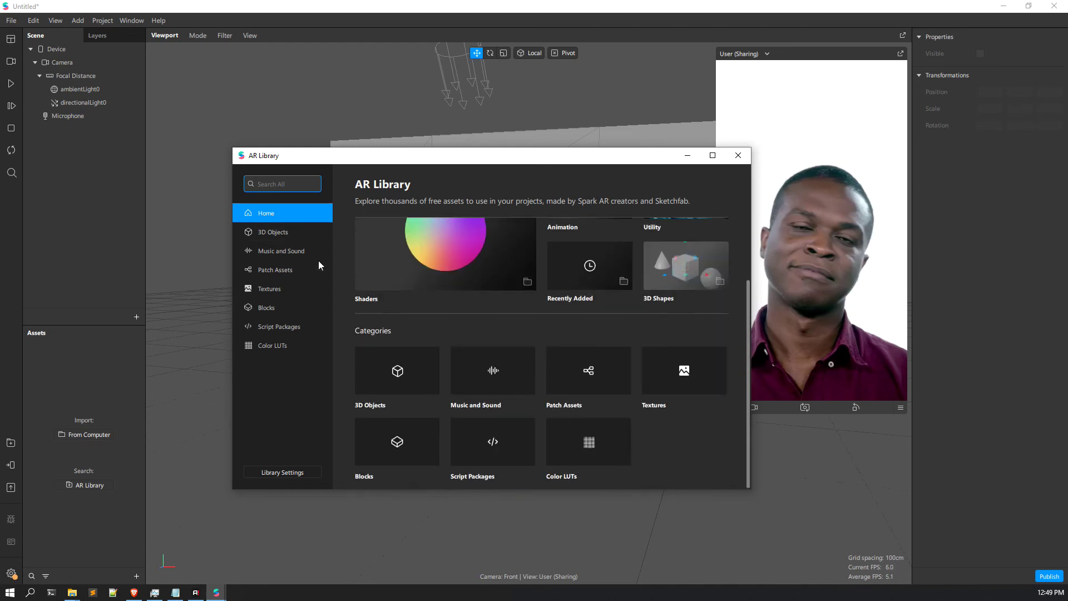
pyautogui.click(300, 232)
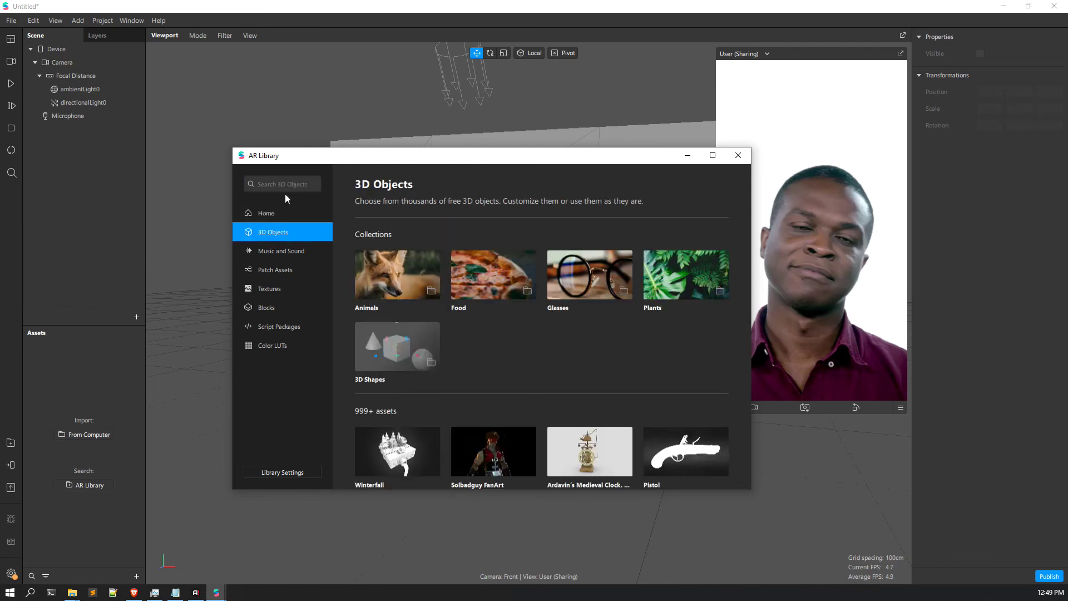
pyautogui.scroll(-1, 591, 450)
pyautogui.scroll(-4, 511, 455)
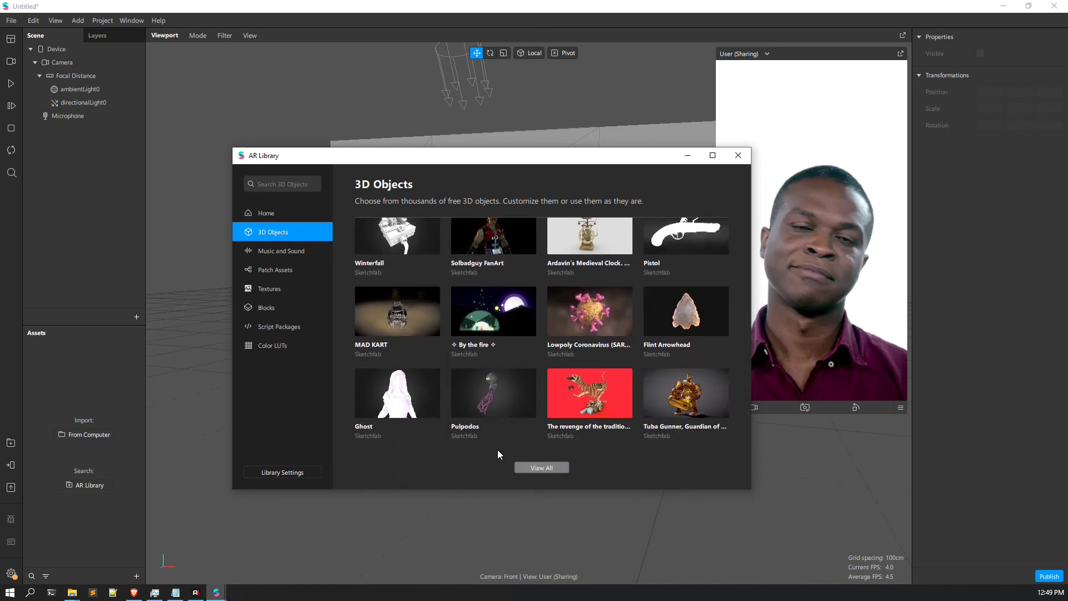
# Step: Look through Music and Sound, then switch to Patch Assets with its 191 assets
pyautogui.click(312, 248)
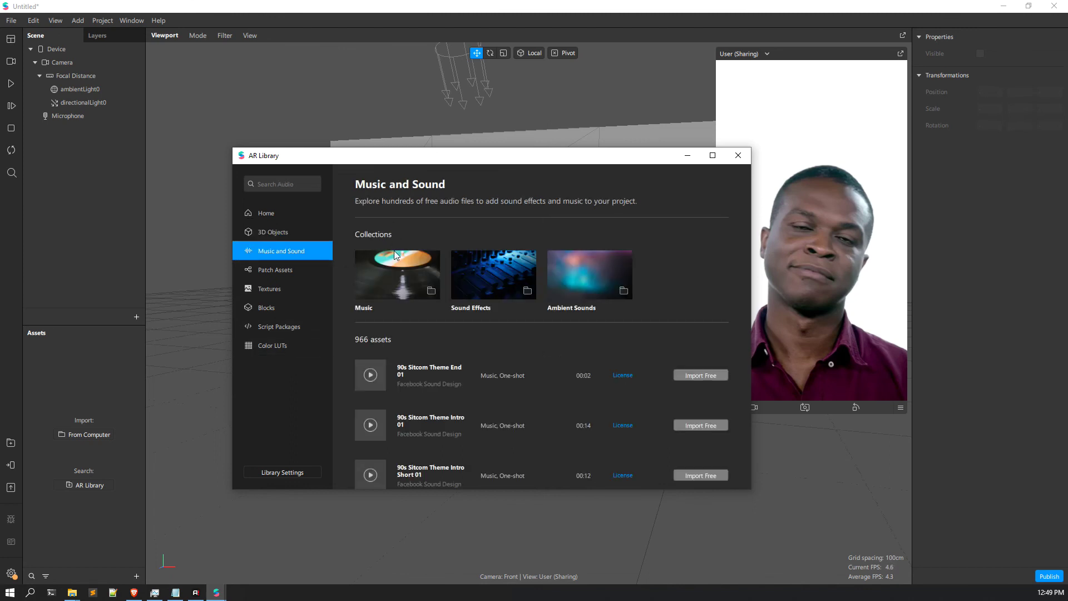
pyautogui.scroll(-3, 529, 309)
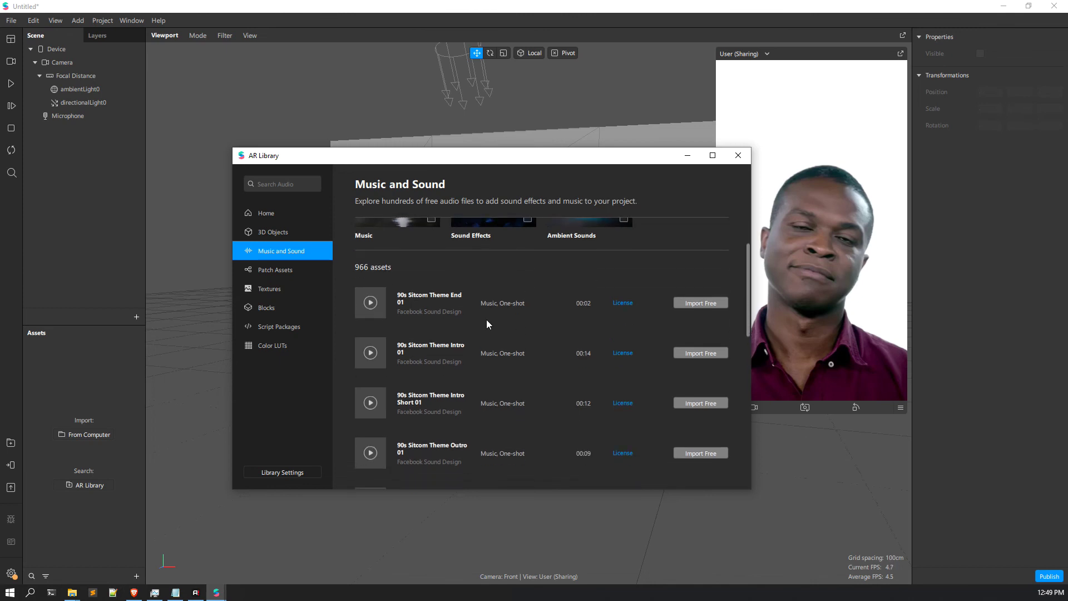
pyautogui.click(294, 270)
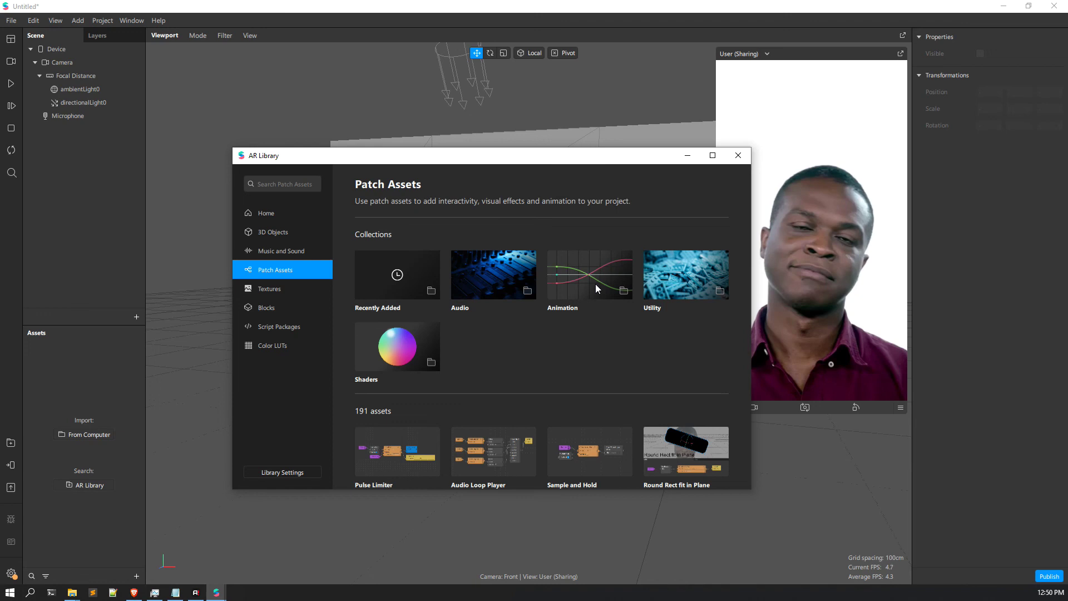
# Step: Browse the AR Library's Textures and Blocks categories
pyautogui.scroll(-3, 484, 325)
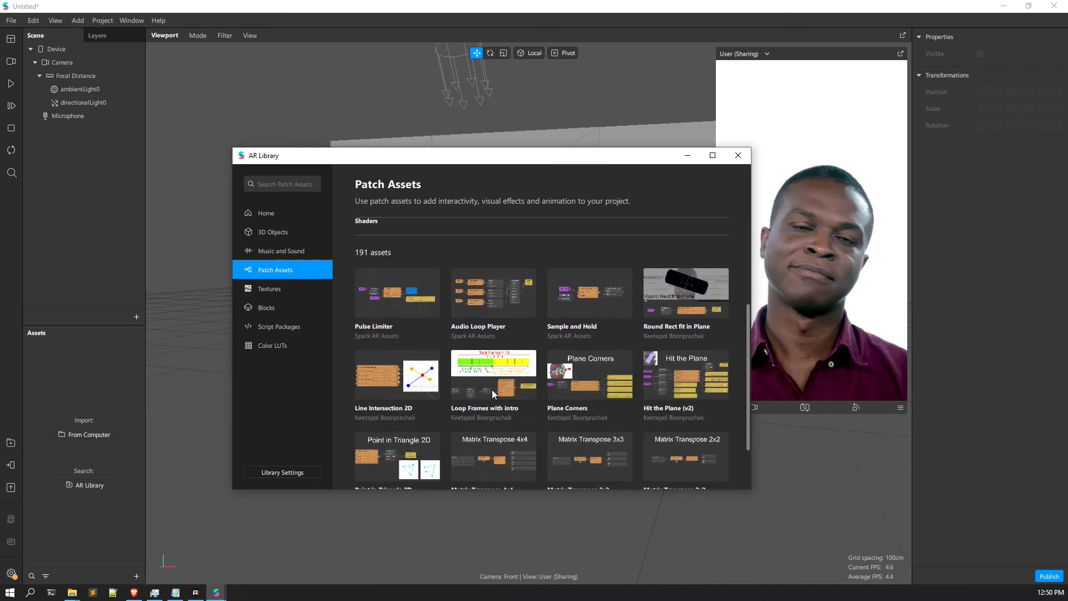
pyautogui.scroll(-1, 492, 389)
pyautogui.click(280, 291)
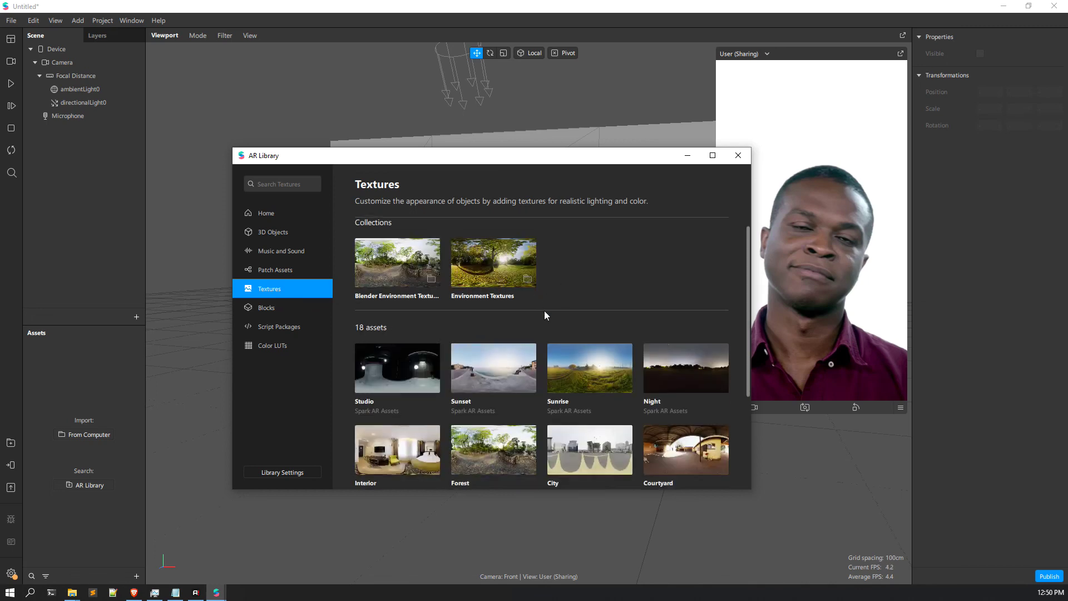
pyautogui.click(272, 310)
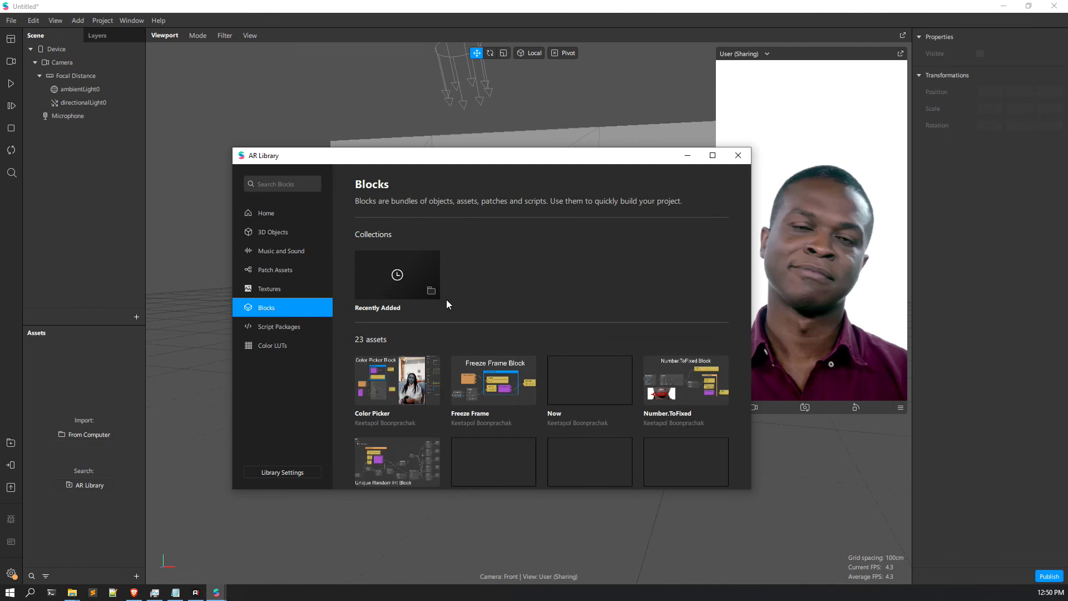
# Step: View Script Packages and Color LUTs, return to the library home, then close the AR Library
pyautogui.click(292, 328)
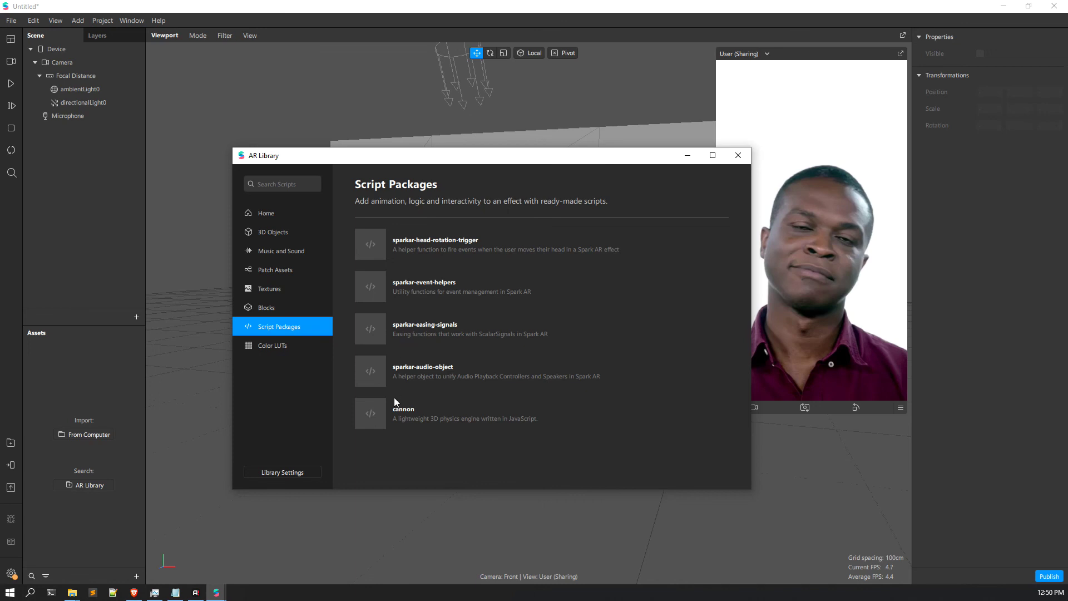
pyautogui.click(299, 345)
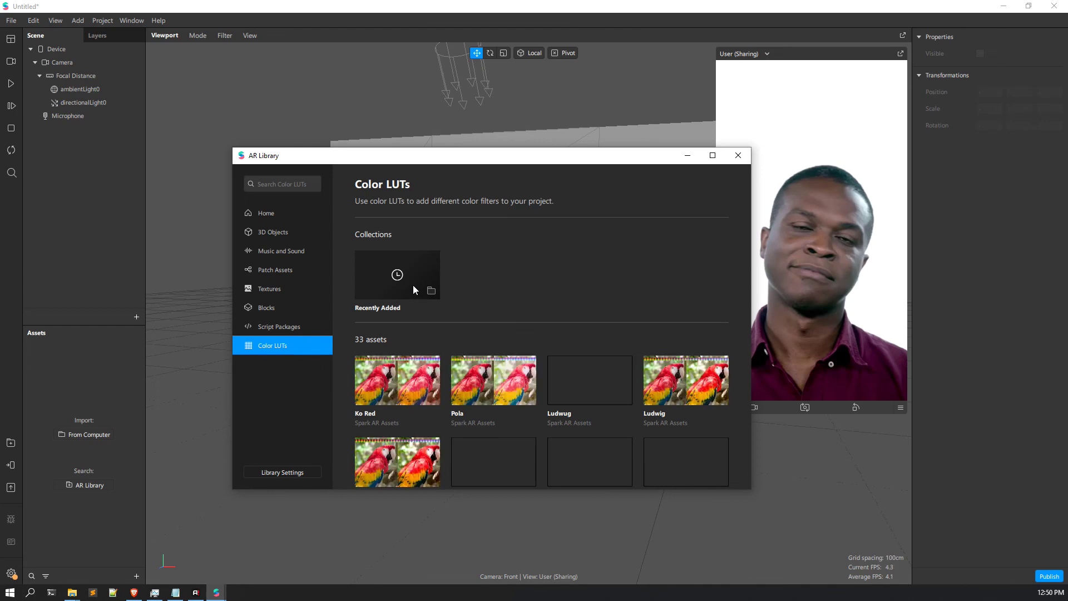
pyautogui.click(280, 215)
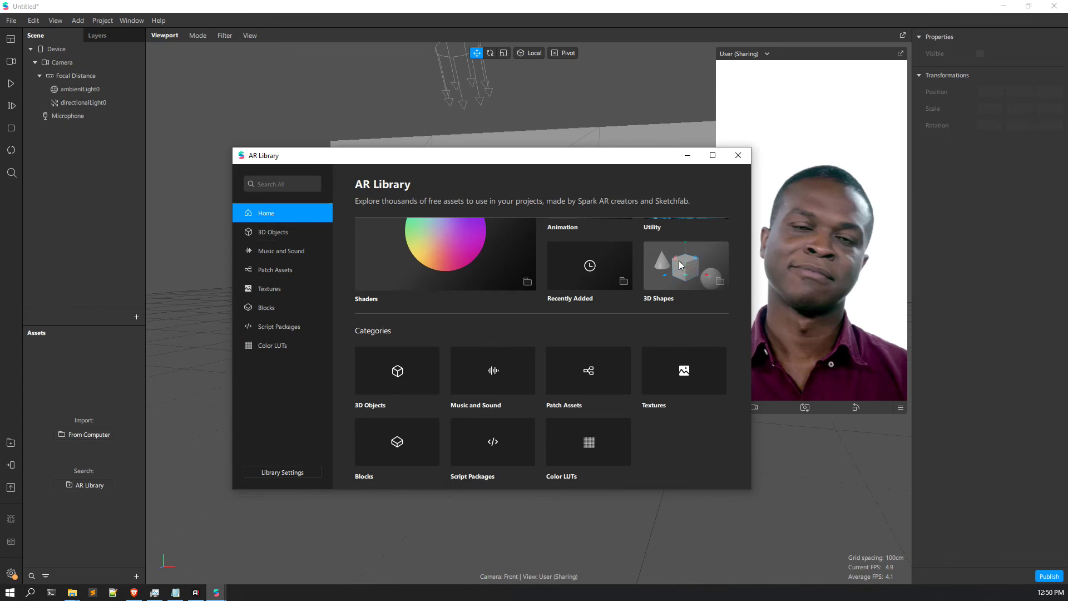
pyautogui.click(738, 155)
# Step: Orbit and zoom the Viewport to see the video plane and light from another angle
pyautogui.moveTo(410, 235); pyautogui.dragTo(364, 309)
pyautogui.scroll(-3, 363, 306)
pyautogui.scroll(4, 359, 310)
pyautogui.moveTo(371, 315)
pyautogui.mouseDown()
pyautogui.moveTo(369, 300)
pyautogui.moveTo(372, 332)
pyautogui.mouseUp()
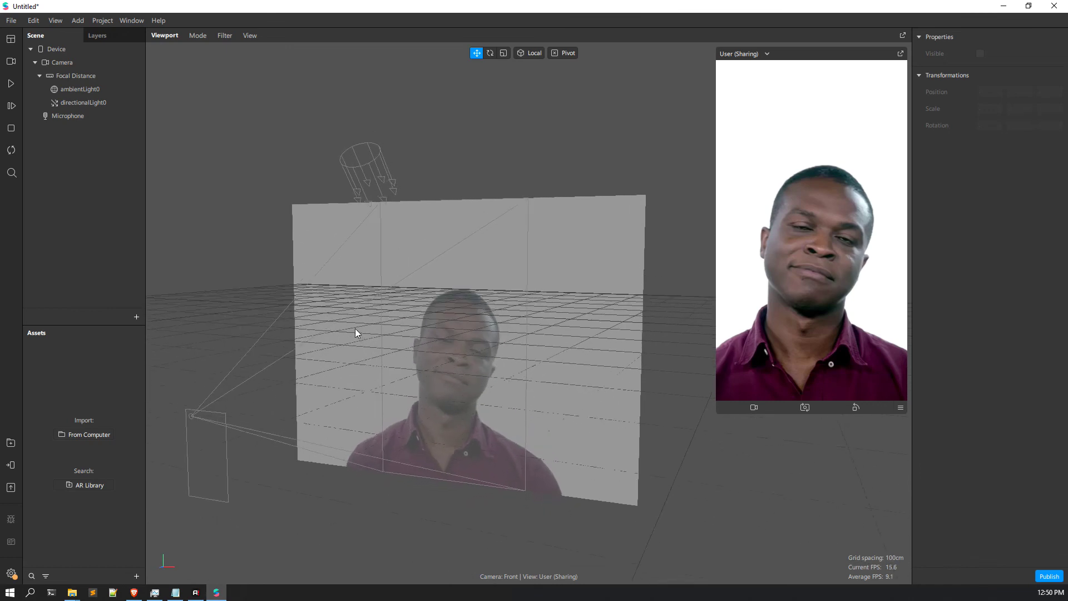